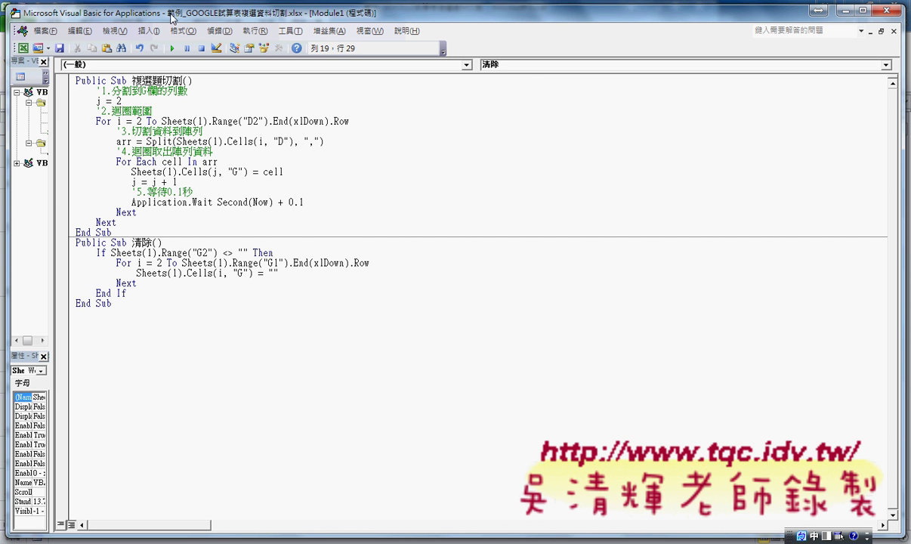
# Step: Restore the maximized VBA editor to a smaller window so the survey sheet shows behind it
pyautogui.moveTo(165, 13)
pyautogui.mouseDown()
pyautogui.moveTo(251, 67)
pyautogui.moveTo(62, 31)
pyautogui.moveTo(443, 173)
pyautogui.moveTo(545, 122)
pyautogui.mouseUp()
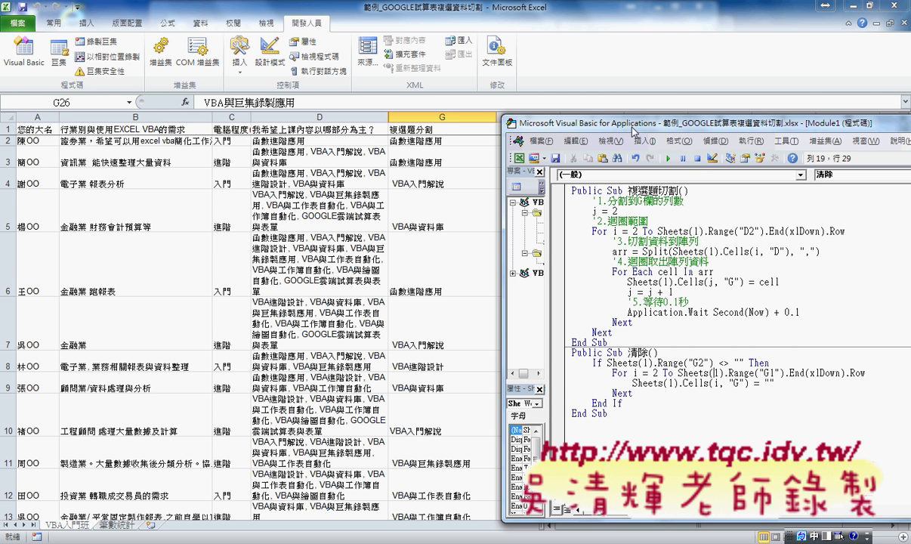
# Step: Move the code window left over the sheet and highlight the macro's numbered step comments
pyautogui.moveTo(622, 122); pyautogui.dragTo(309, 103)
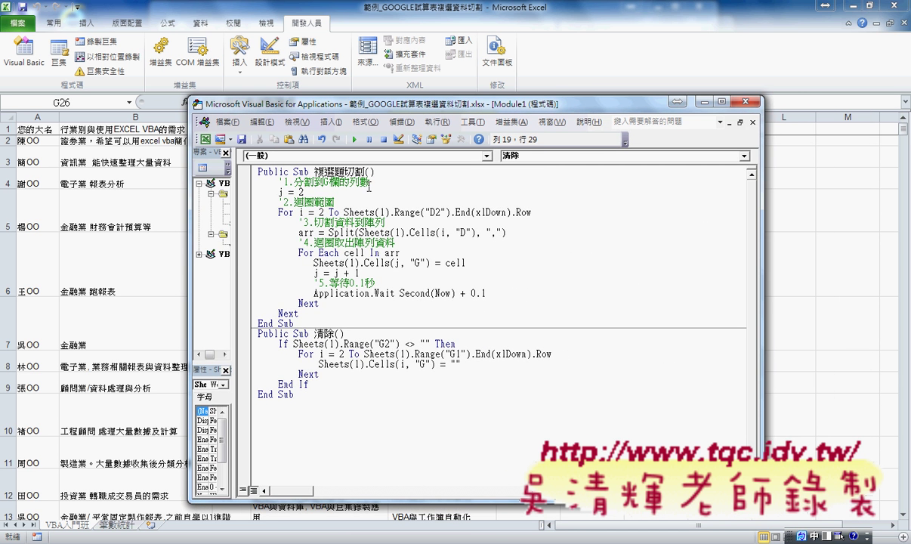
pyautogui.moveTo(369, 182); pyautogui.dragTo(284, 182)
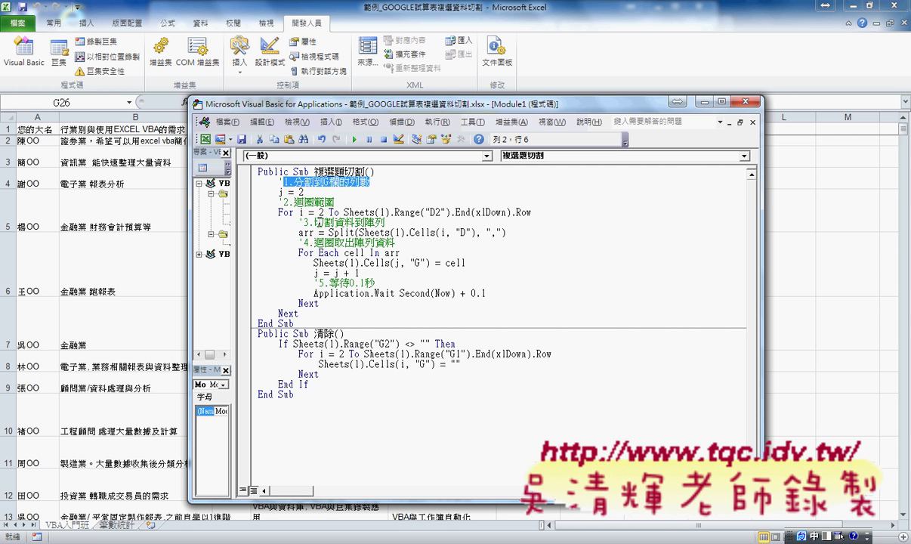
pyautogui.doubleClick(313, 201)
pyautogui.moveTo(312, 201); pyautogui.dragTo(285, 202)
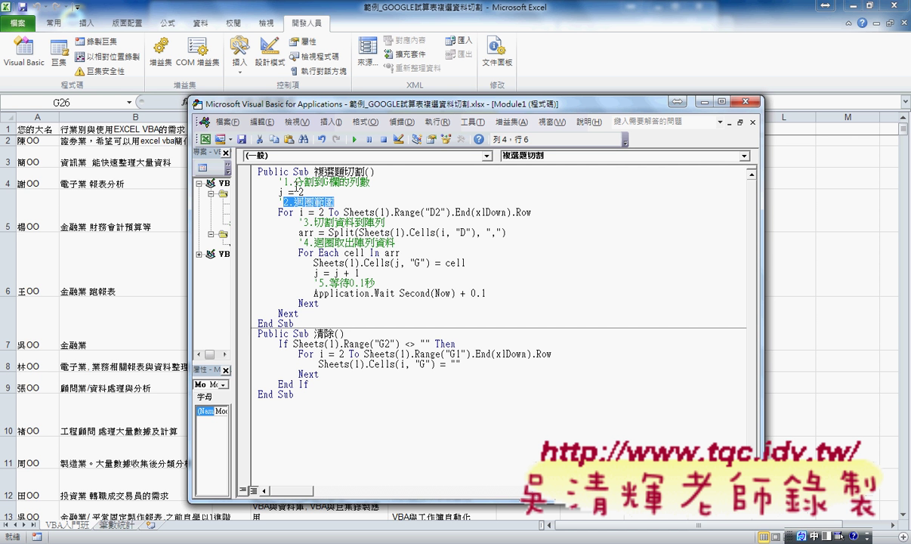
pyautogui.moveTo(284, 183)
pyautogui.mouseDown()
pyautogui.moveTo(283, 203)
pyautogui.moveTo(304, 222)
pyautogui.mouseUp()
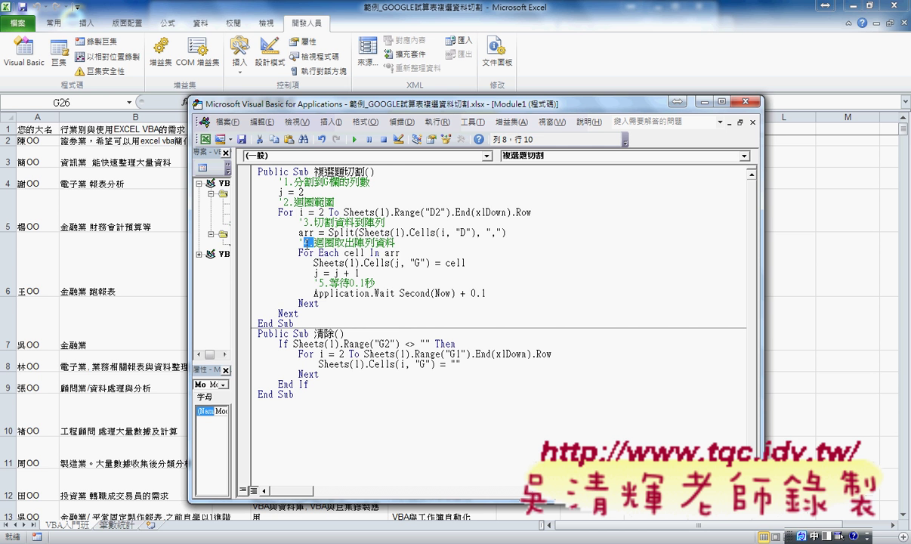
pyautogui.click(328, 283)
pyautogui.moveTo(329, 283); pyautogui.dragTo(318, 283)
# Step: Move the code window right and run the 清除 macro to empty column G
pyautogui.click(288, 313)
pyautogui.moveTo(364, 109); pyautogui.dragTo(659, 89)
pyautogui.click(638, 332)
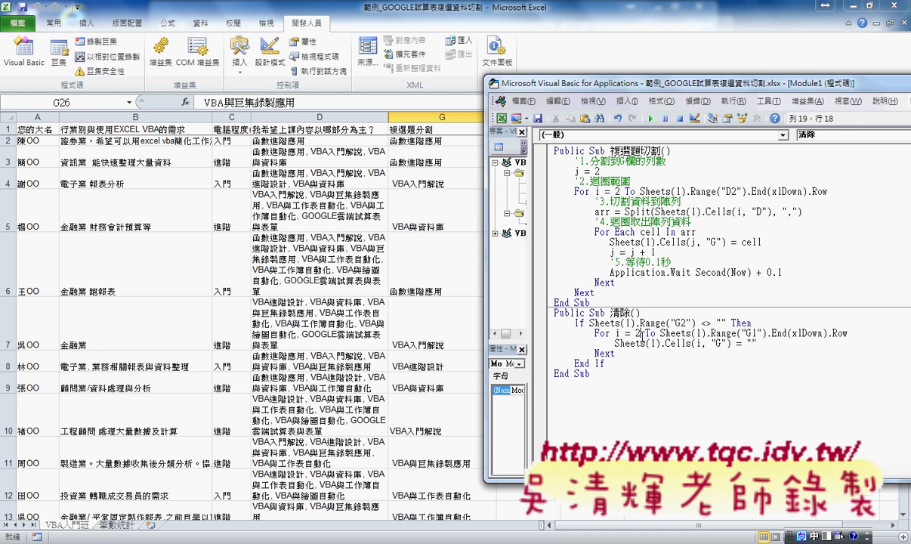
pyautogui.click(650, 120)
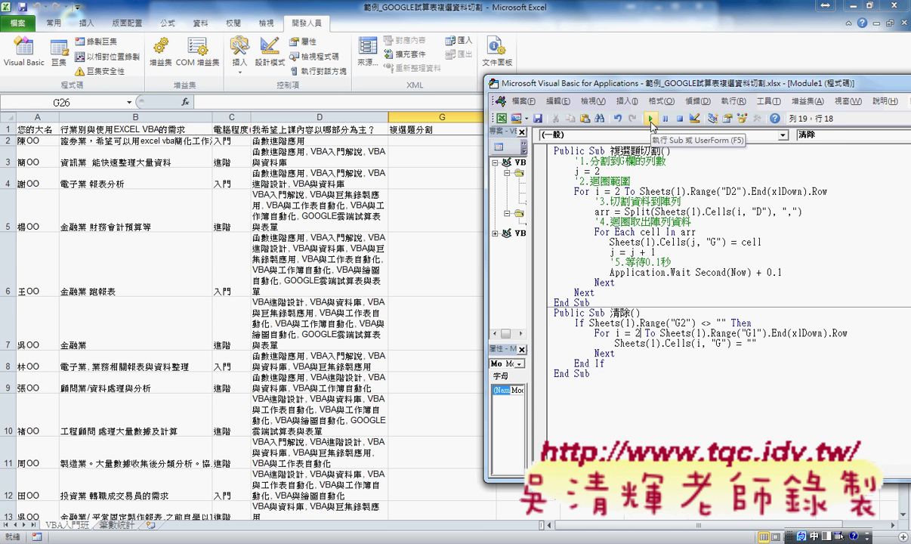
# Step: Bring Excel forward and show the 筆數統計 sheet with its zero counts and chart
pyautogui.click(605, 187)
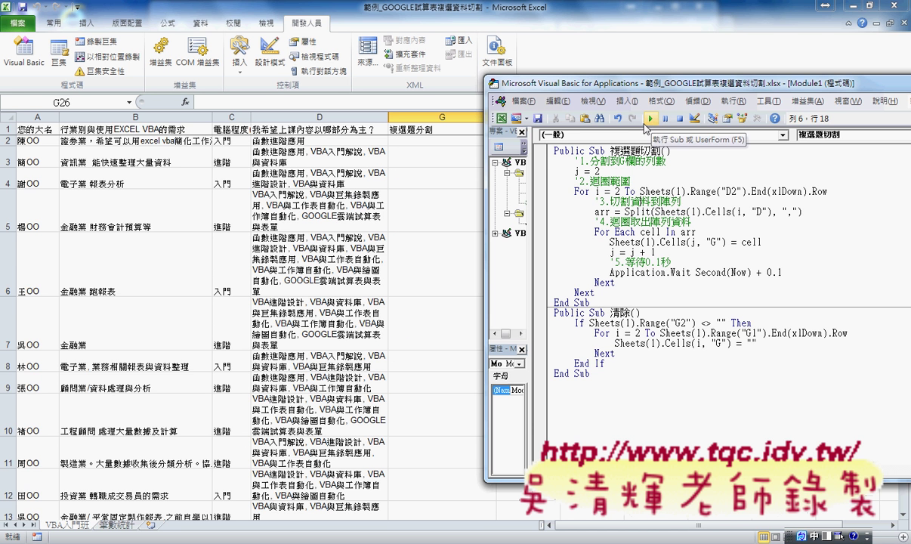
pyautogui.click(423, 176)
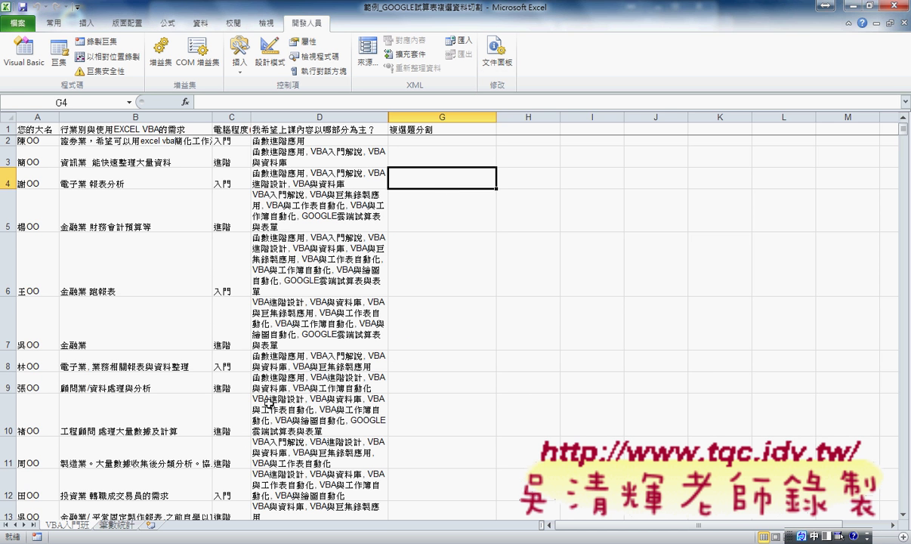
pyautogui.click(115, 526)
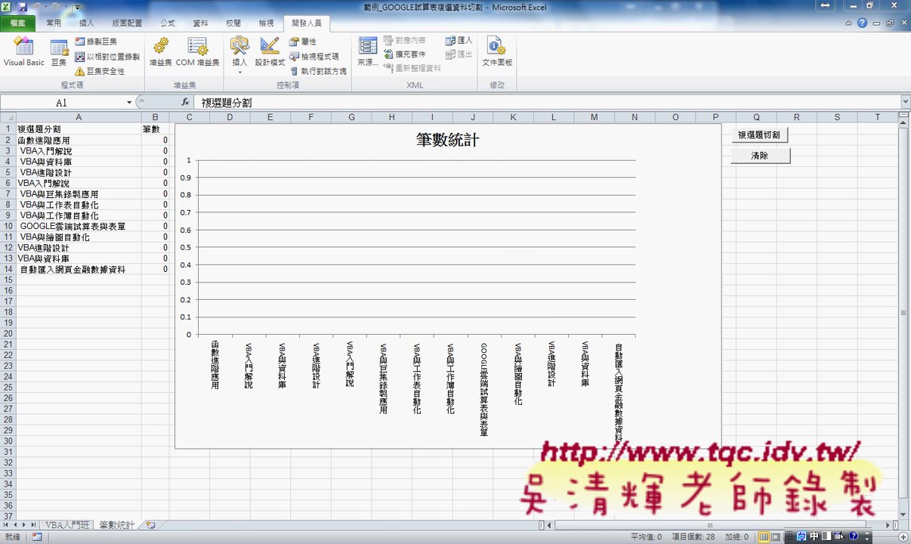
# Step: Bring the macro code forward and highlight the Sheets(1) references in the 複選題切割 Split line
pyautogui.click(393, 461)
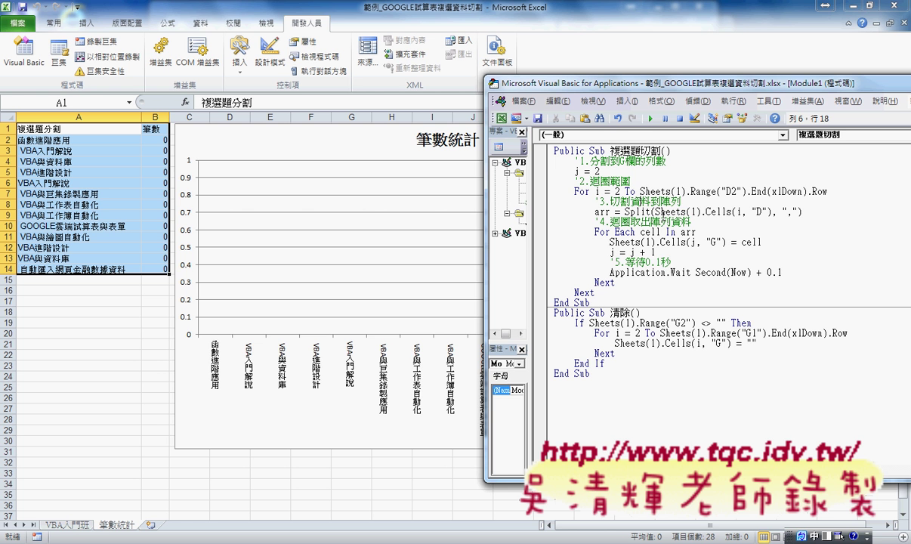
pyautogui.moveTo(654, 212); pyautogui.dragTo(699, 212)
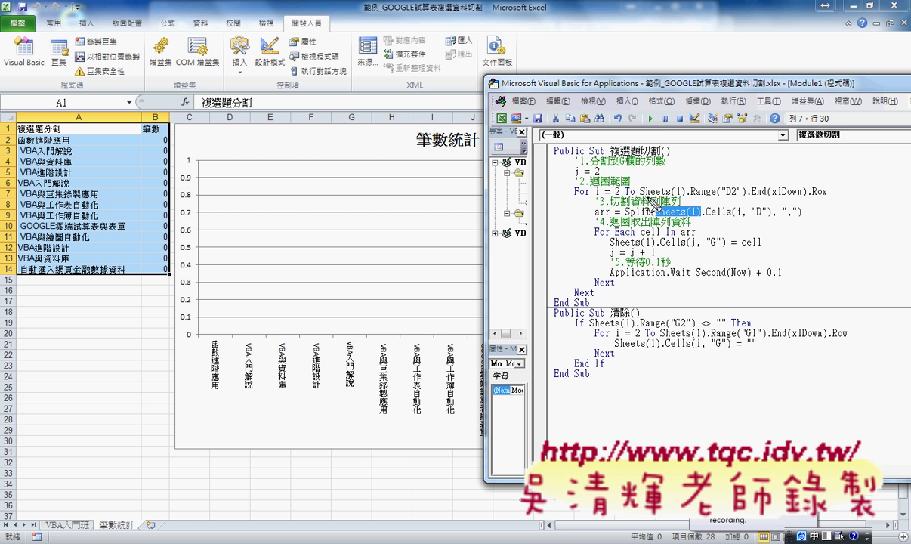
pyautogui.moveTo(639, 198)
pyautogui.mouseDown()
pyautogui.moveTo(689, 198)
pyautogui.moveTo(700, 220)
pyautogui.mouseUp()
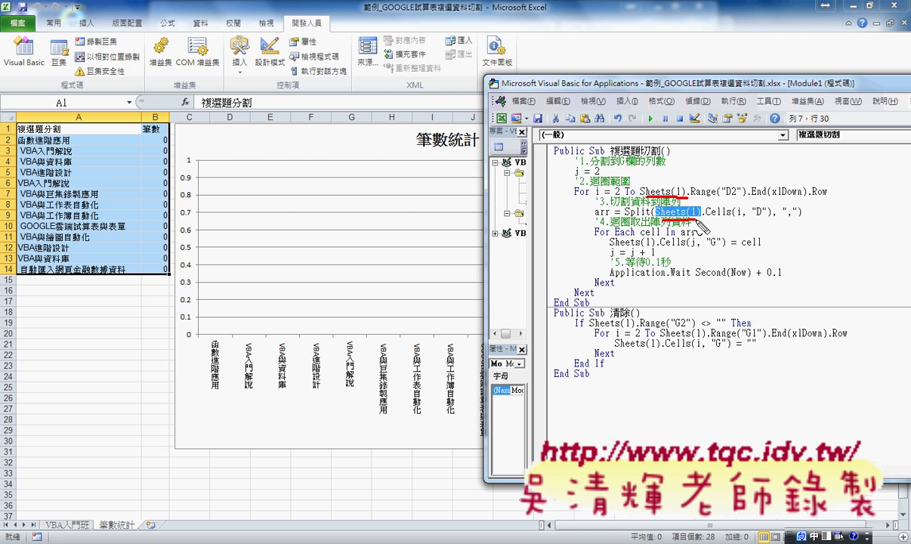
pyautogui.moveTo(611, 246); pyautogui.dragTo(654, 244)
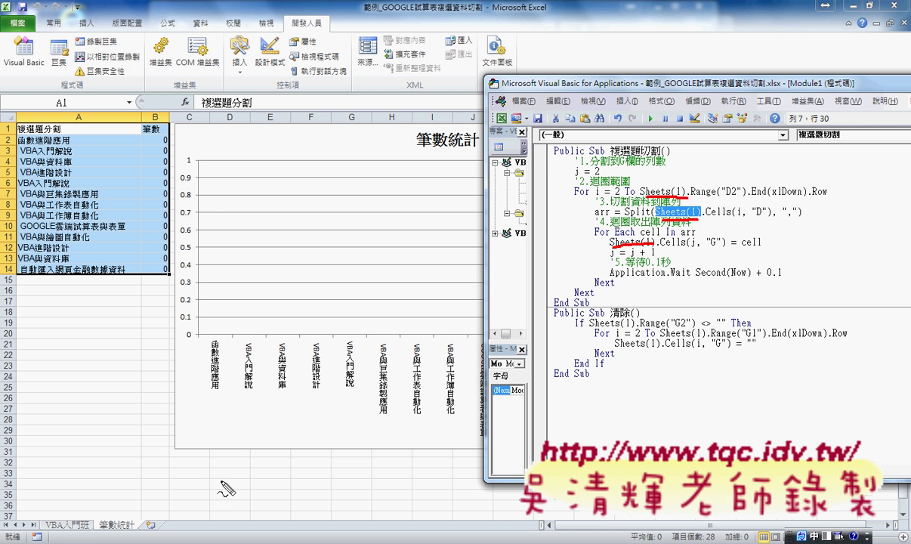
pyautogui.moveTo(107, 532); pyautogui.dragTo(136, 531)
pyautogui.moveTo(47, 531); pyautogui.dragTo(87, 531)
pyautogui.moveTo(74, 497); pyautogui.dragTo(72, 520)
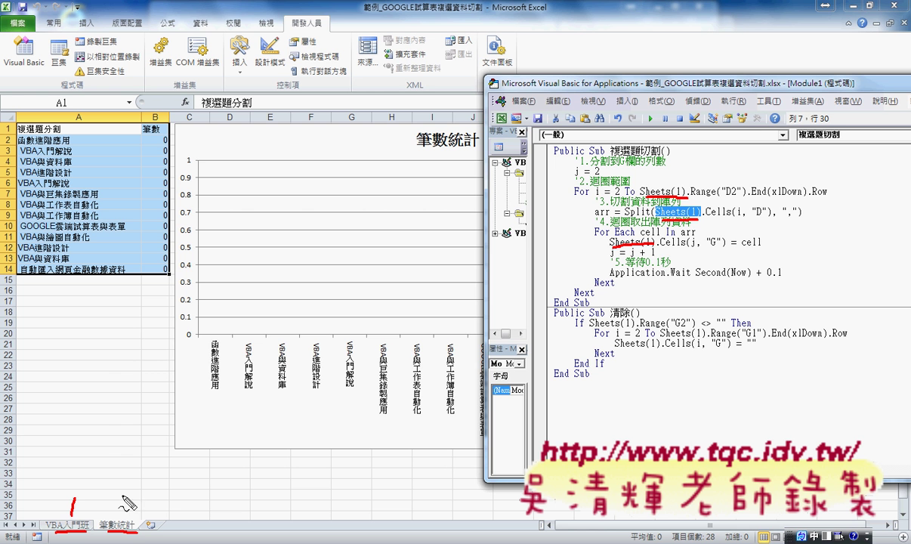
pyautogui.moveTo(119, 497); pyautogui.dragTo(137, 511)
pyautogui.press('Escape')
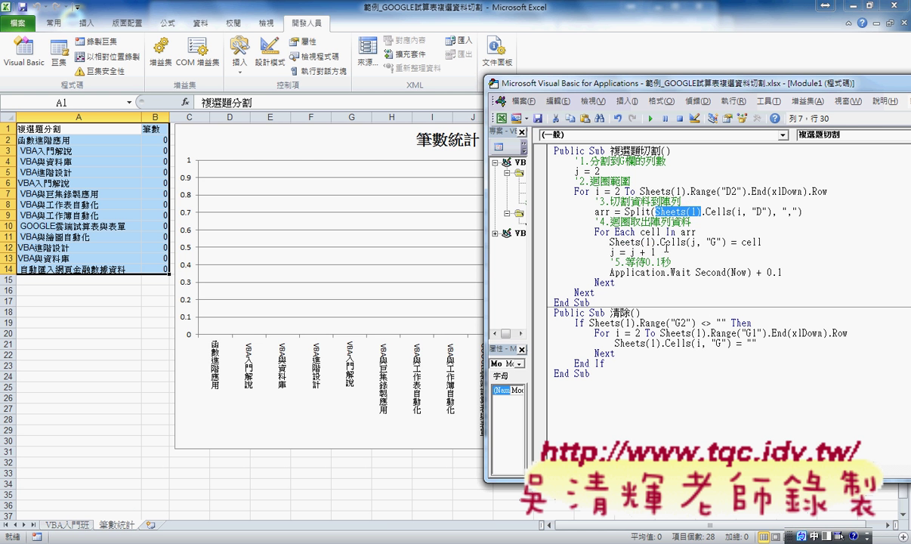
# Step: Cut the 複選題切割 and 清除 buttons off the 筆數統計 sheet and choose a new Form Control button
pyautogui.doubleClick(610, 150)
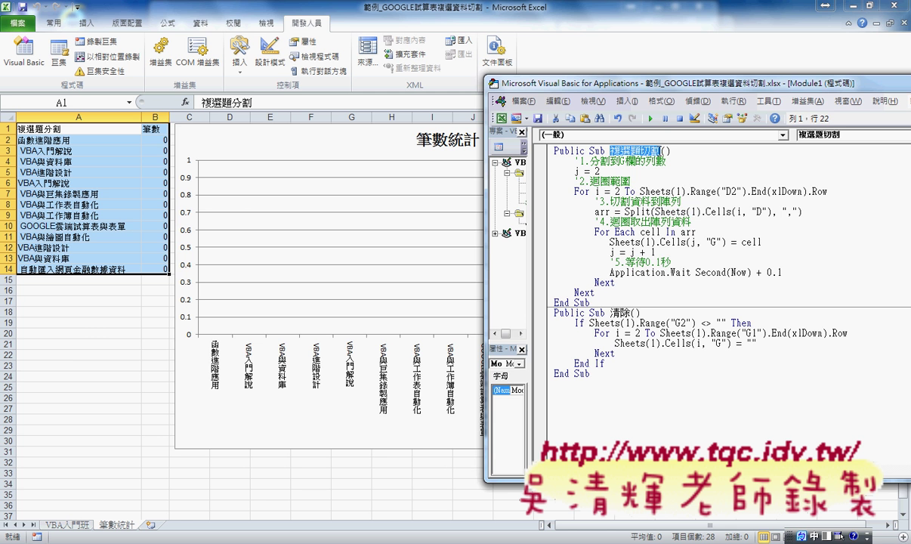
pyautogui.click(94, 358)
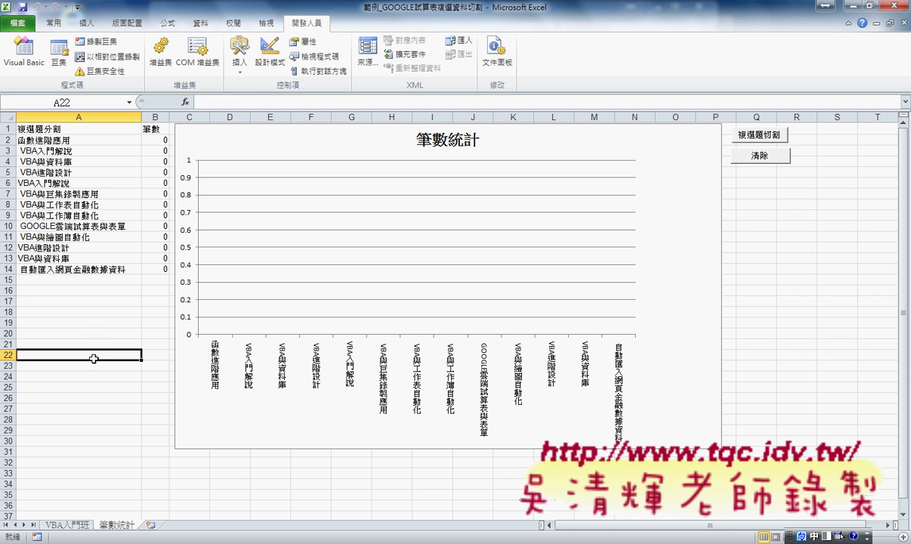
pyautogui.rightClick(763, 135)
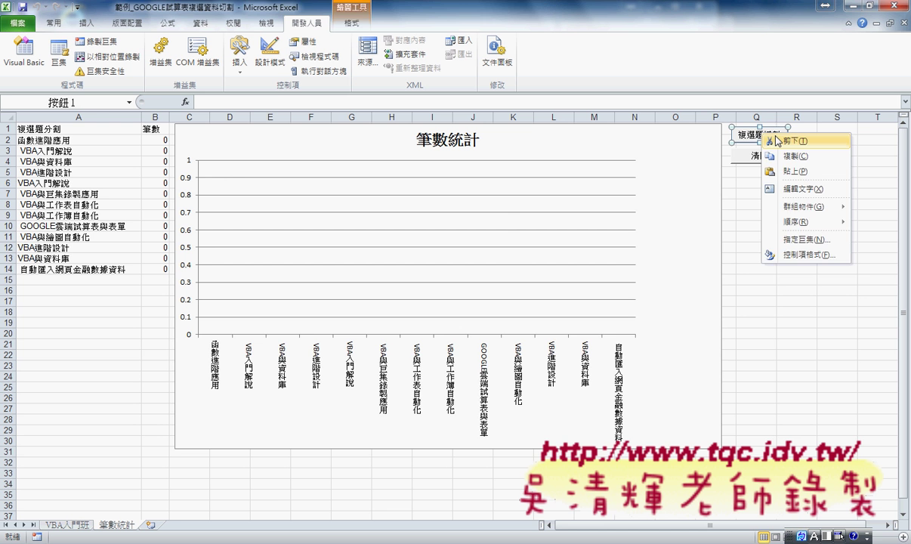
pyautogui.press('Escape')
pyautogui.rightClick(758, 152)
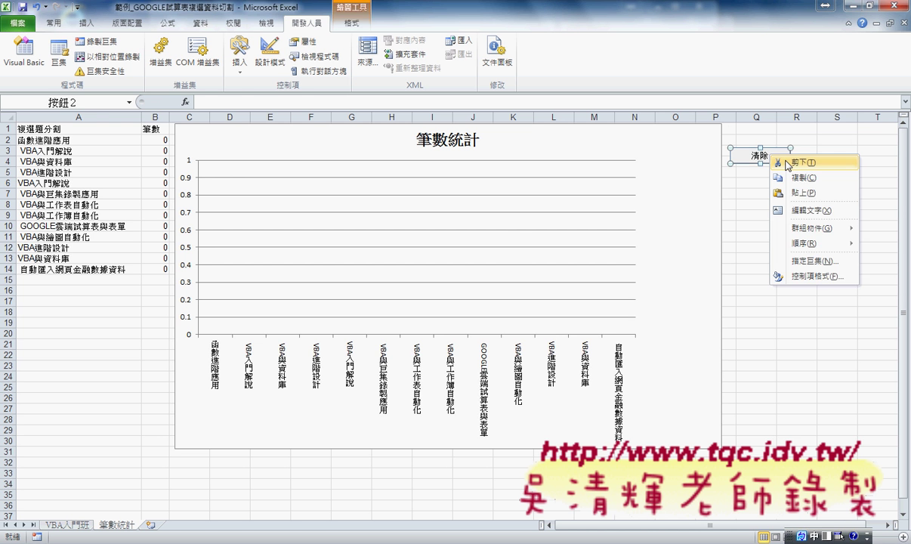
pyautogui.click(774, 161)
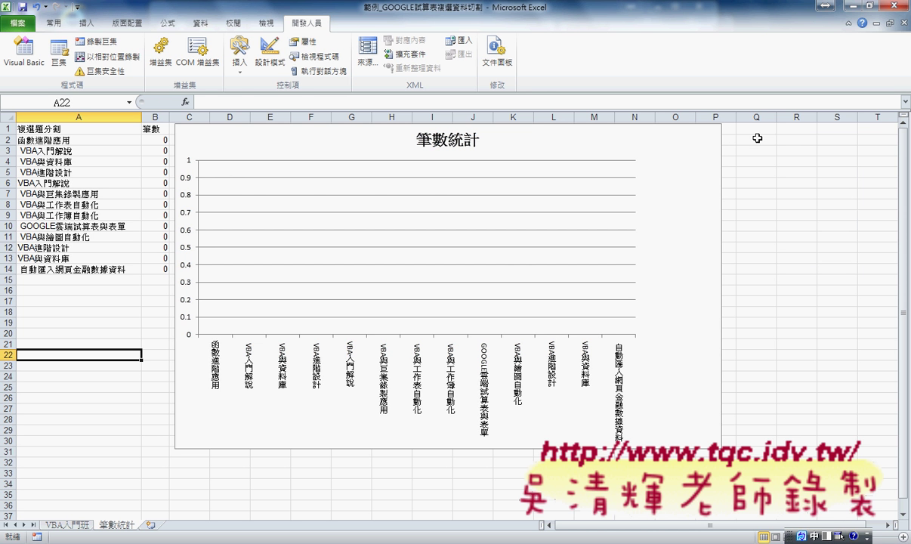
pyautogui.click(239, 68)
pyautogui.click(234, 102)
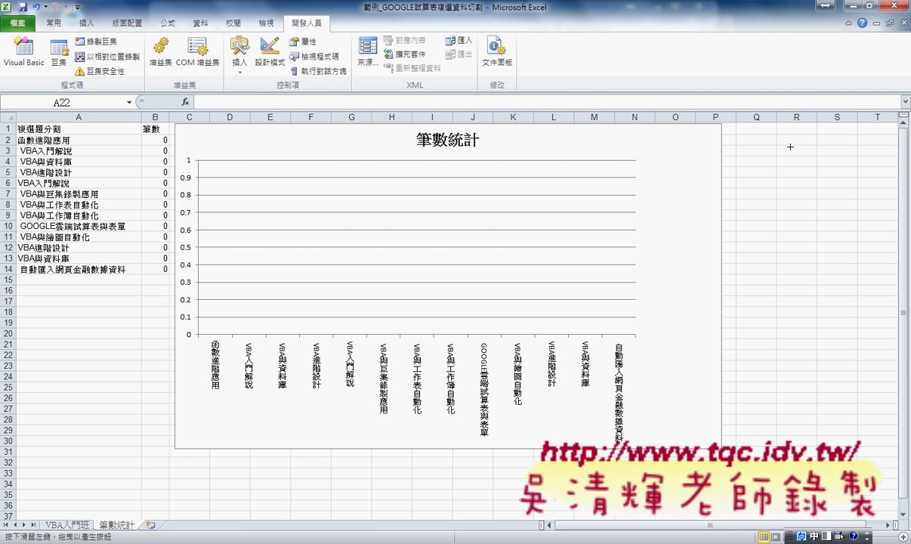
# Step: Draw a button over columns Q–R linked to the 複選題切割 macro and label it 複選題切割
pyautogui.moveTo(750, 130); pyautogui.dragTo(813, 148)
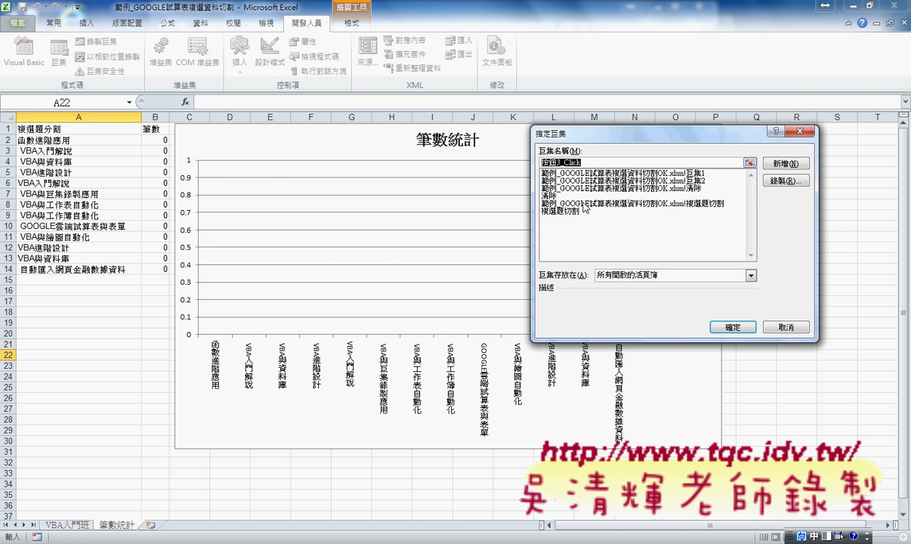
pyautogui.click(569, 211)
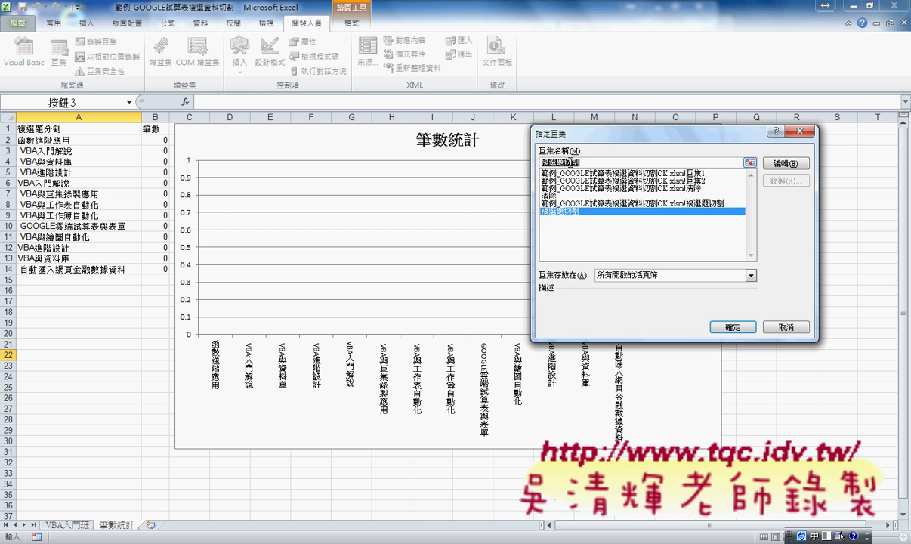
pyautogui.rightClick(572, 164)
pyautogui.click(587, 185)
pyautogui.click(742, 326)
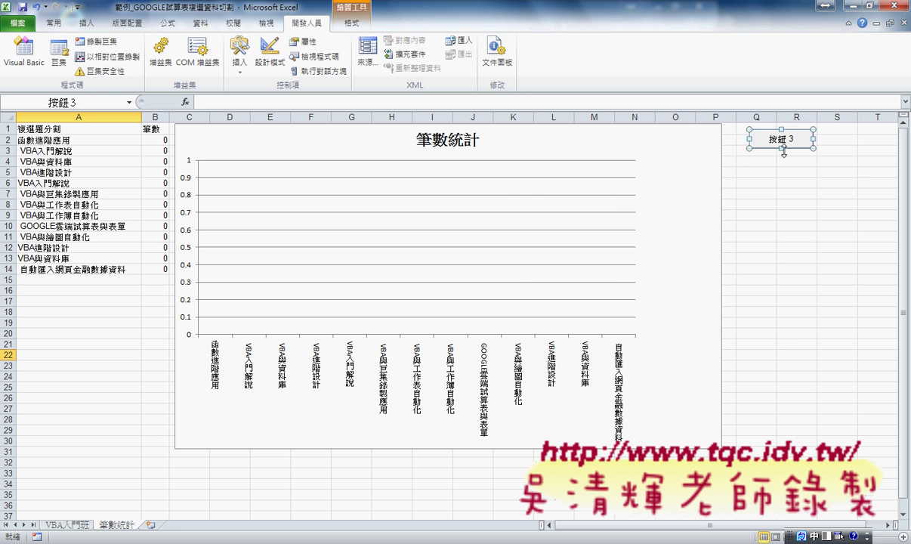
pyautogui.press('BackSpace')
pyautogui.press('BackSpace')
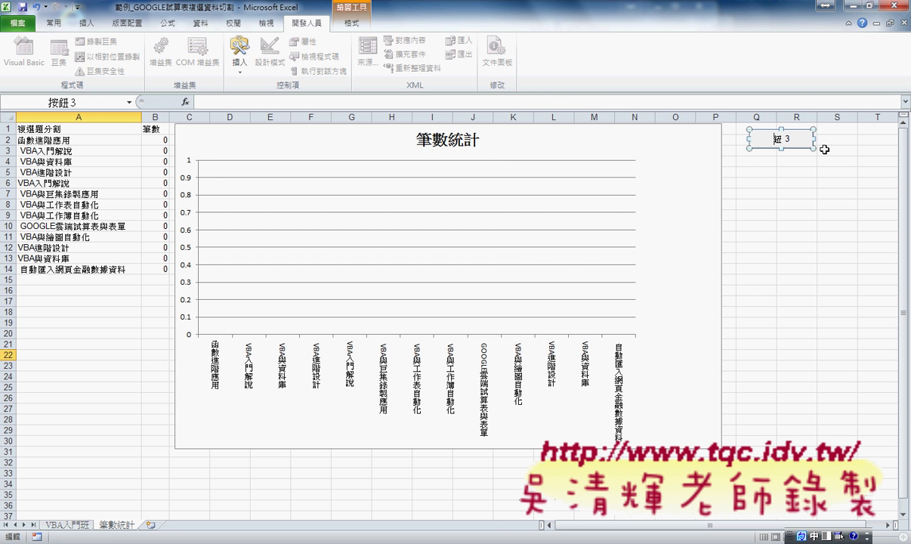
pyautogui.press('BackSpace')
pyautogui.write('複選題切割')
pyautogui.click(822, 248)
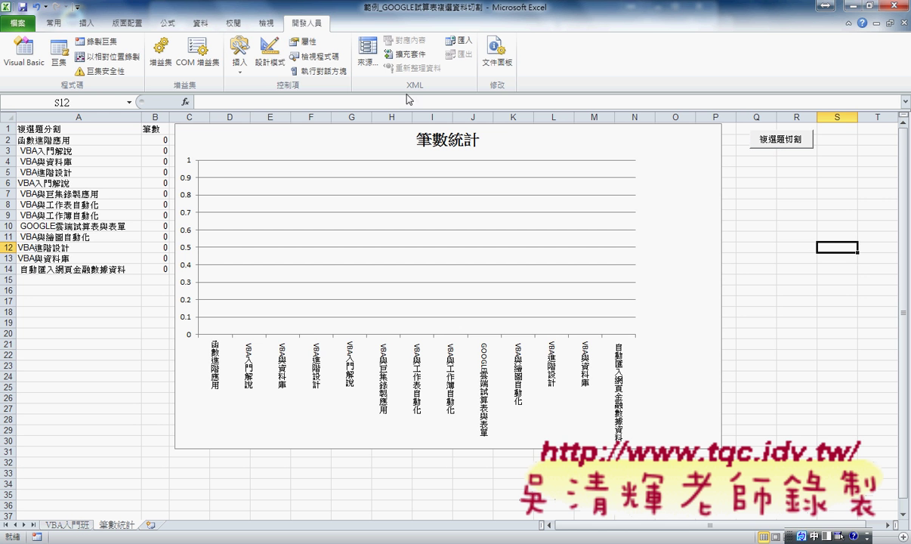
# Step: Add a second button below it, linked to the 清除 macro and labelled 清除
pyautogui.click(240, 53)
pyautogui.click(222, 97)
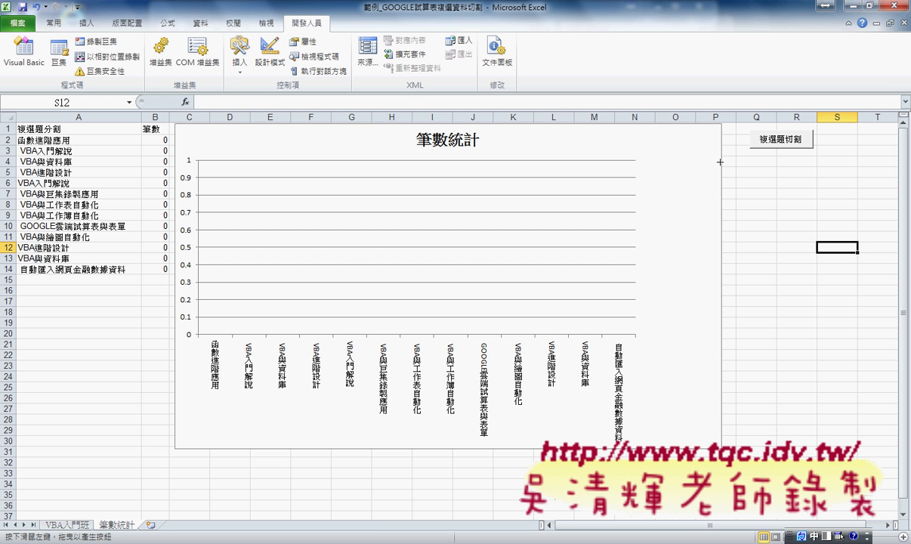
pyautogui.moveTo(749, 162); pyautogui.dragTo(750, 162)
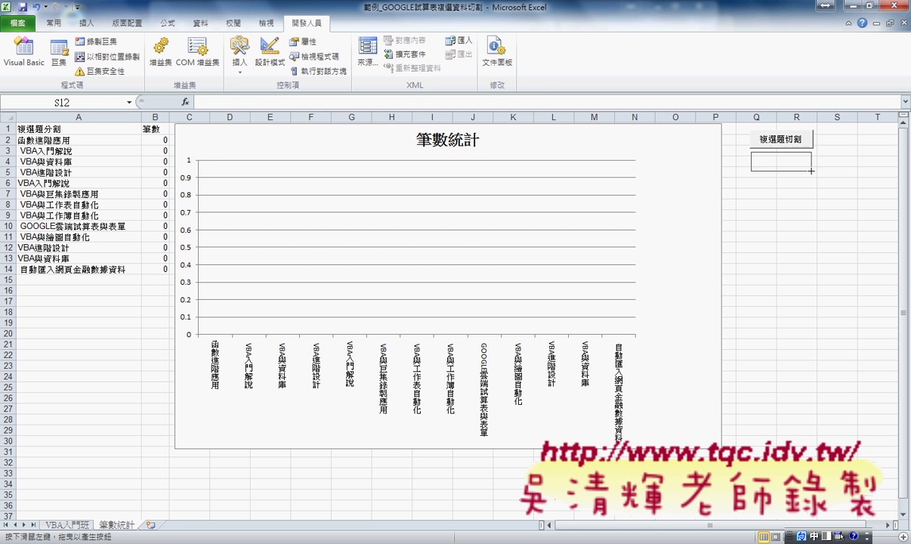
pyautogui.moveTo(803, 172); pyautogui.dragTo(807, 162)
pyautogui.click(558, 197)
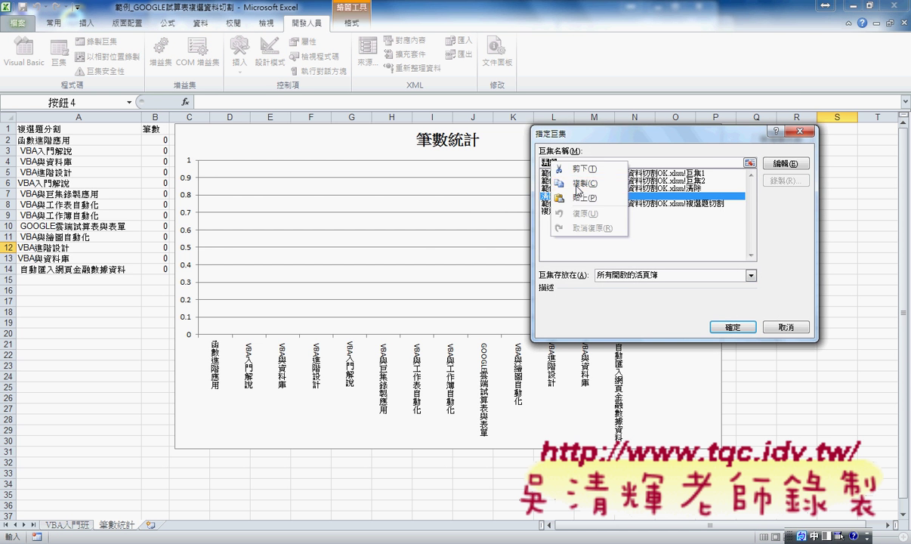
pyautogui.click(732, 327)
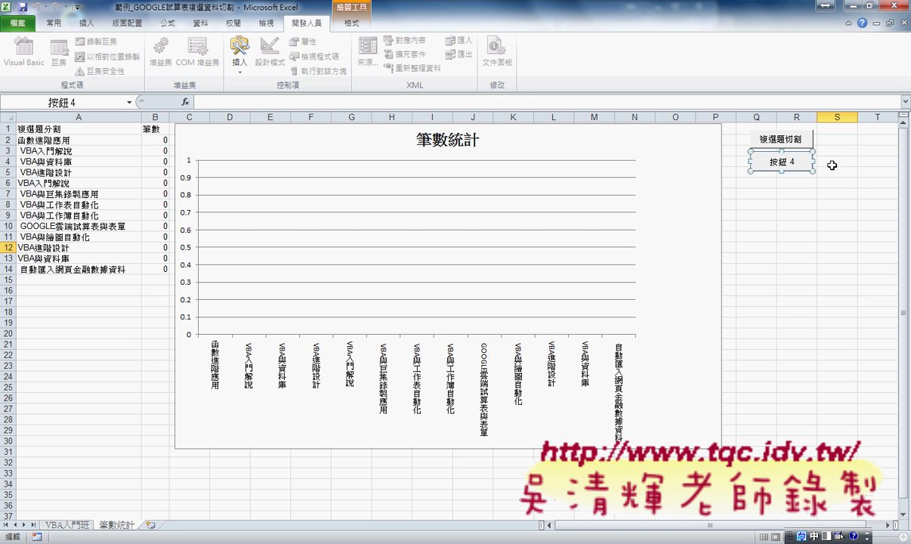
pyautogui.press('Left')
pyautogui.press('BackSpace')
pyautogui.press('BackSpace')
pyautogui.press('BackSpace')
pyautogui.write('清除')
pyautogui.click(755, 269)
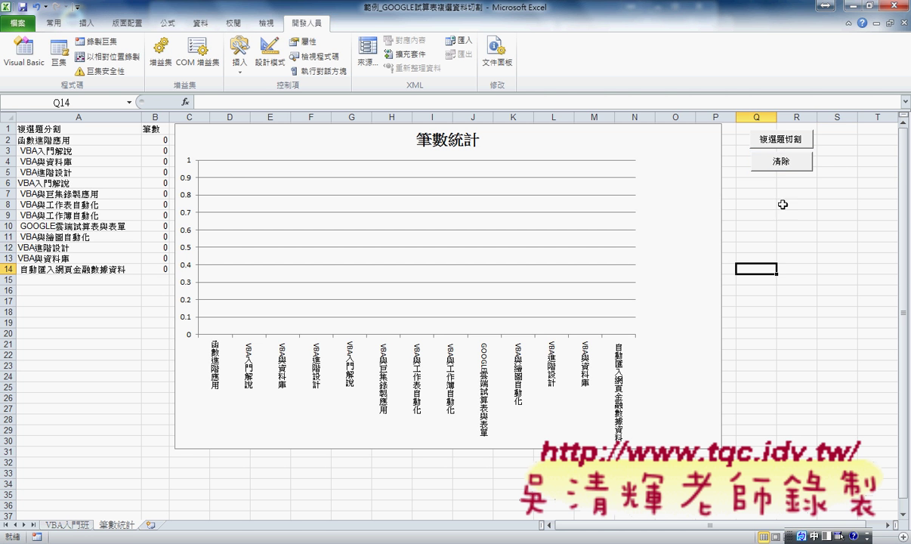
pyautogui.rightClick(778, 134)
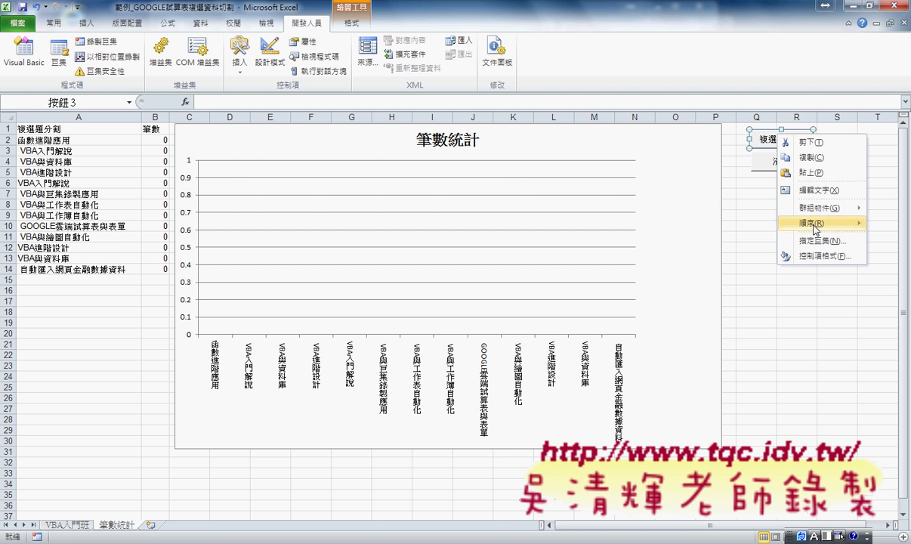
# Step: Open the 複選題切割 code and put an apostrophe before the Application.Wait pause line
pyautogui.click(820, 240)
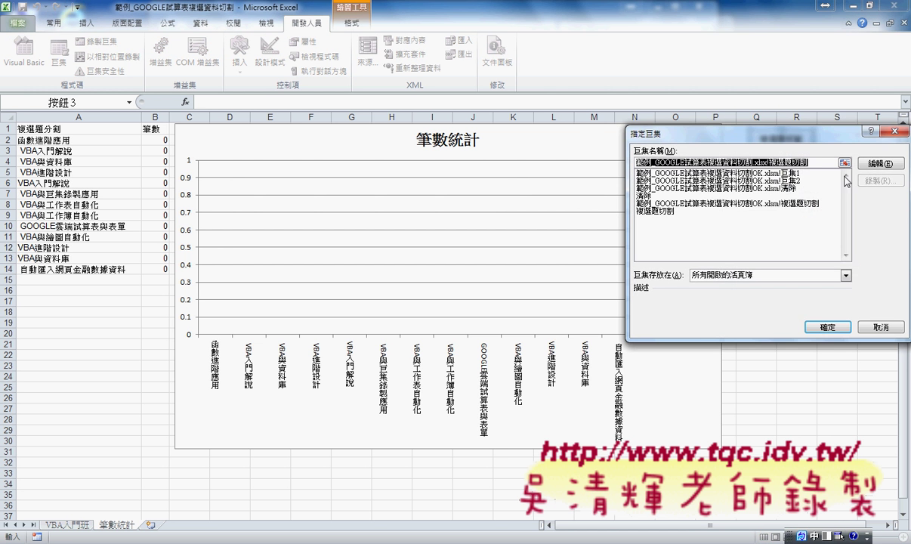
pyautogui.click(823, 162)
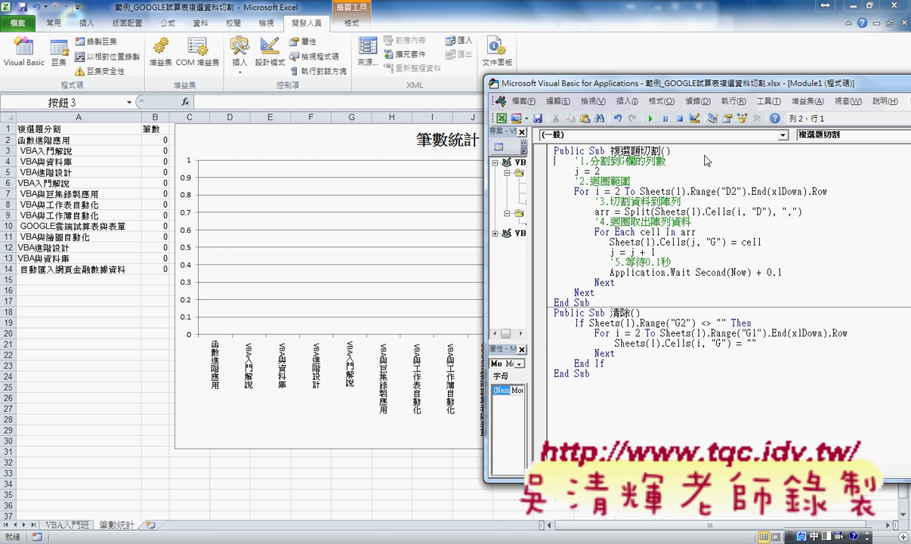
pyautogui.moveTo(644, 83)
pyautogui.mouseDown()
pyautogui.moveTo(652, 177)
pyautogui.moveTo(577, 125)
pyautogui.mouseUp()
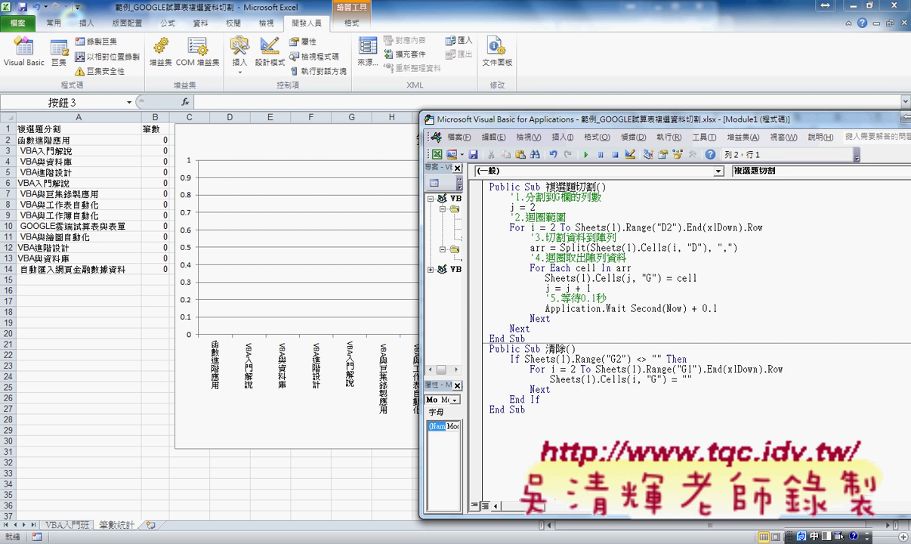
pyautogui.click(545, 308)
pyautogui.write('ㄊ')
pyautogui.press('BackSpace')
pyautogui.write("'")
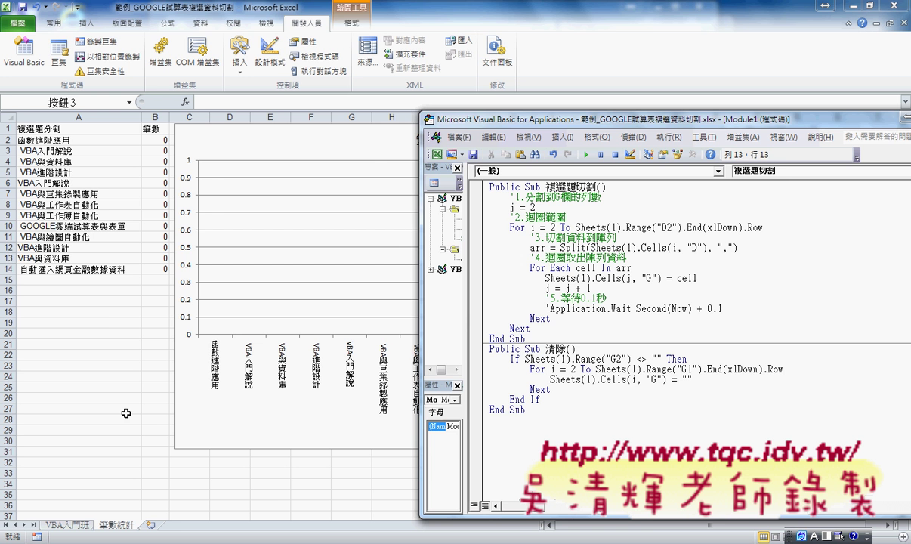
pyautogui.click(121, 332)
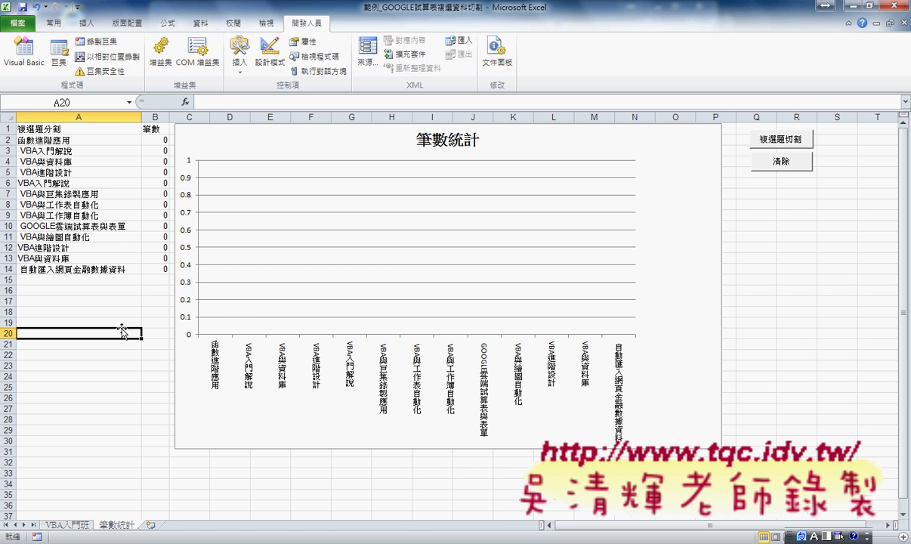
# Step: Run 複選題切割 once, then delete the apostrophe to restore the Application.Wait pause
pyautogui.click(780, 142)
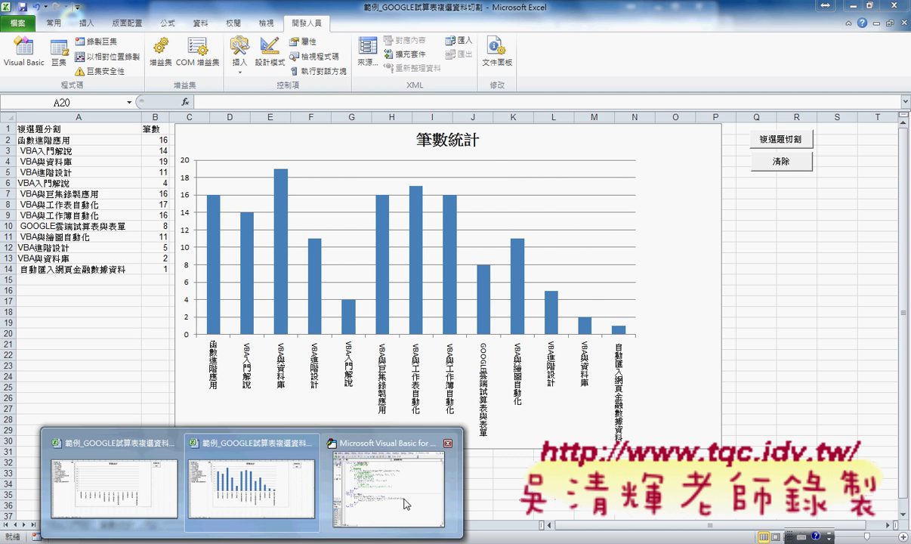
pyautogui.click(407, 495)
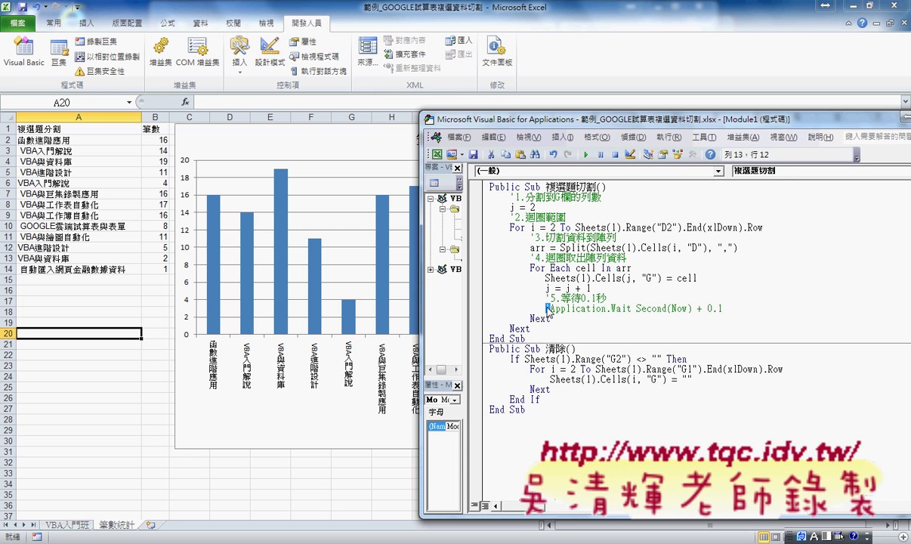
pyautogui.press('BackSpace')
pyautogui.press('Delete')
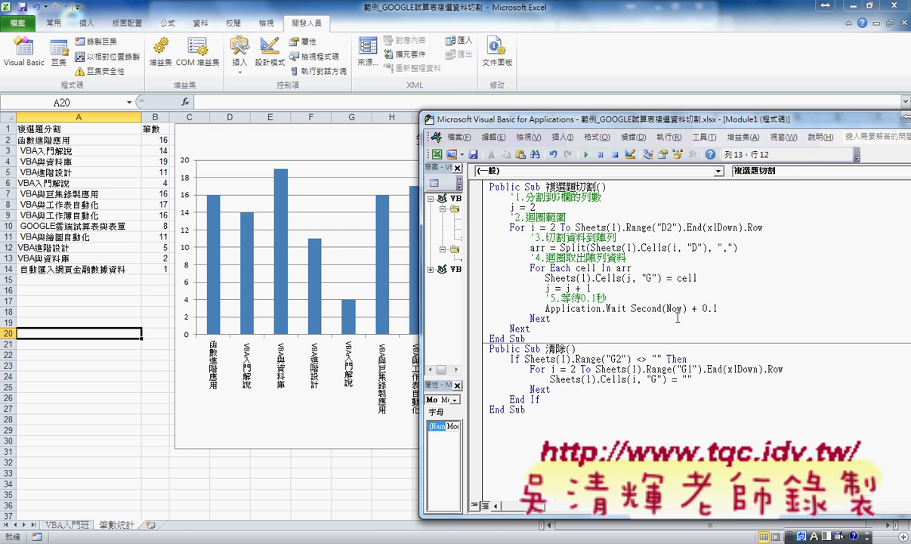
# Step: Clear with 清除 and rerun 複選題切割, leaving VBA與資料庫 highest at 19
pyautogui.click(72, 387)
pyautogui.click(776, 163)
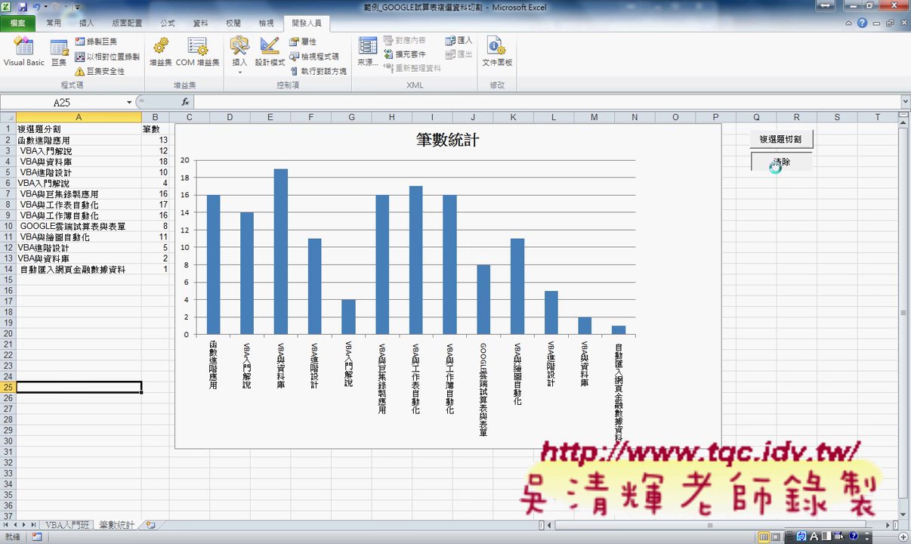
pyautogui.click(778, 141)
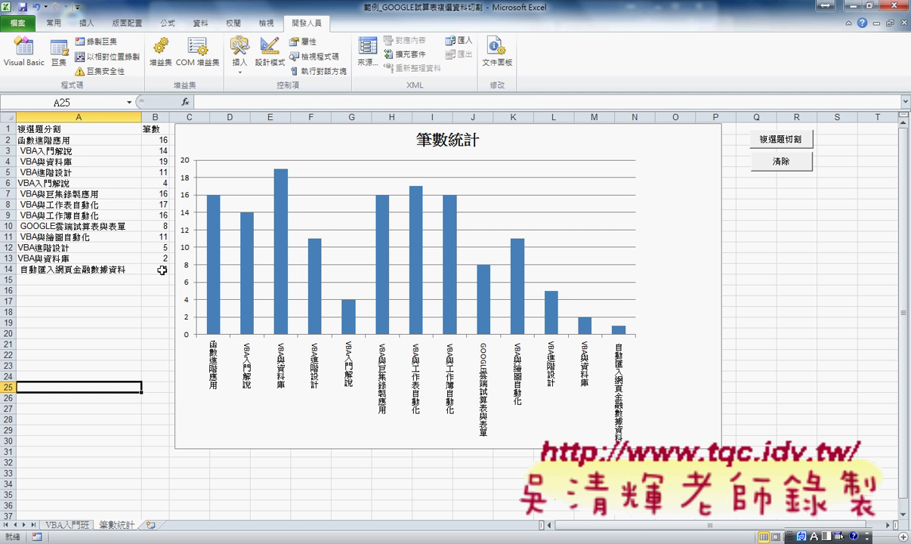
pyautogui.moveTo(162, 270); pyautogui.dragTo(90, 129)
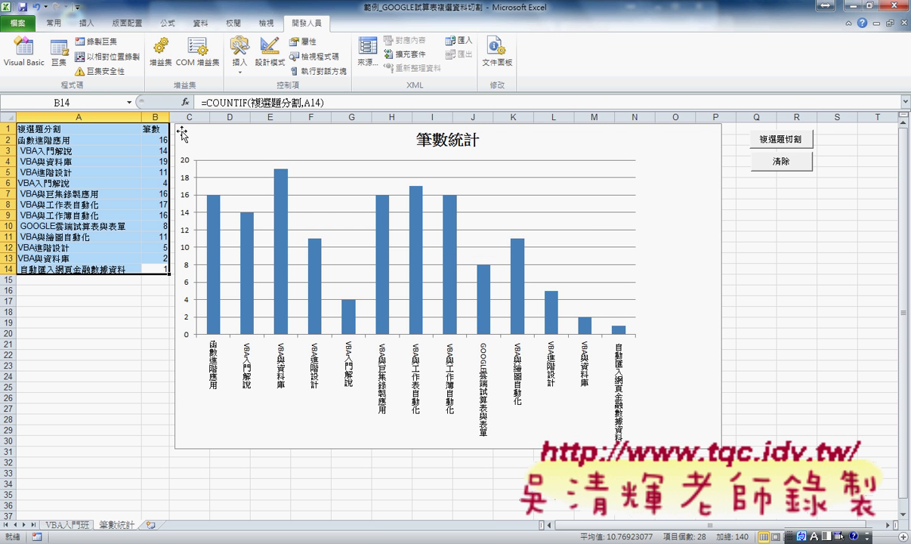
pyautogui.click(88, 27)
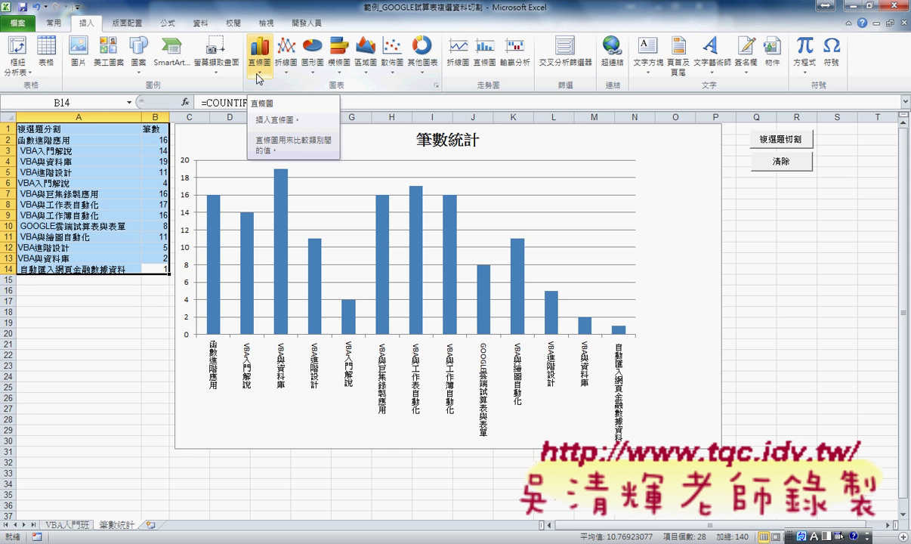
pyautogui.click(17, 74)
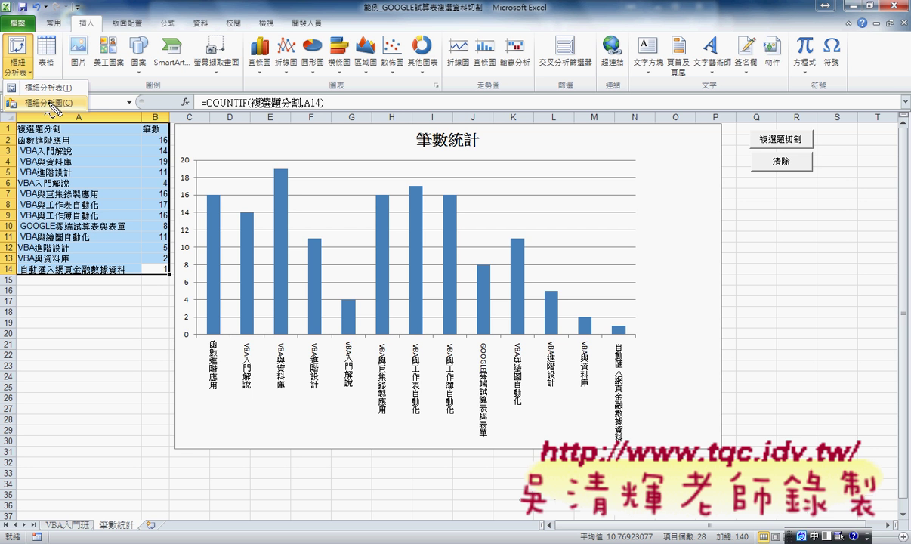
pyautogui.moveTo(12, 122); pyautogui.dragTo(20, 277)
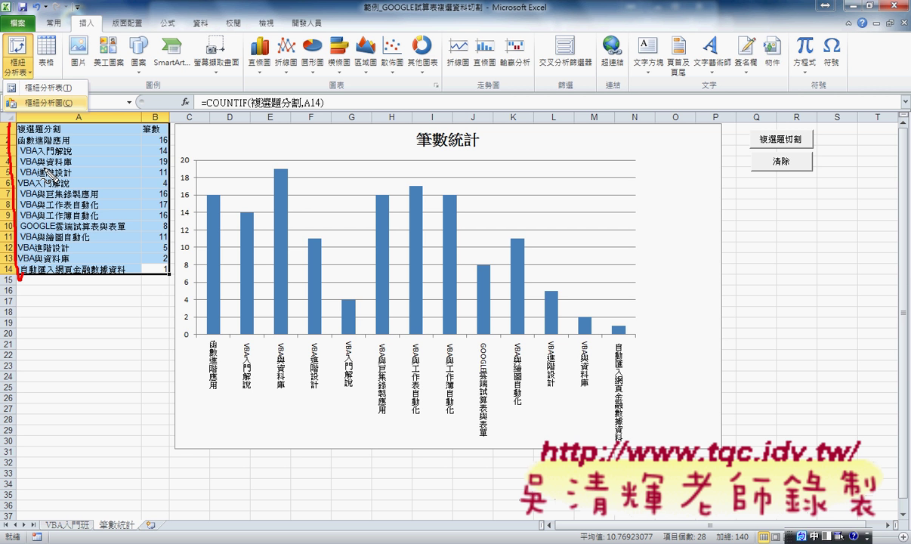
pyautogui.moveTo(18, 121); pyautogui.dragTo(114, 286)
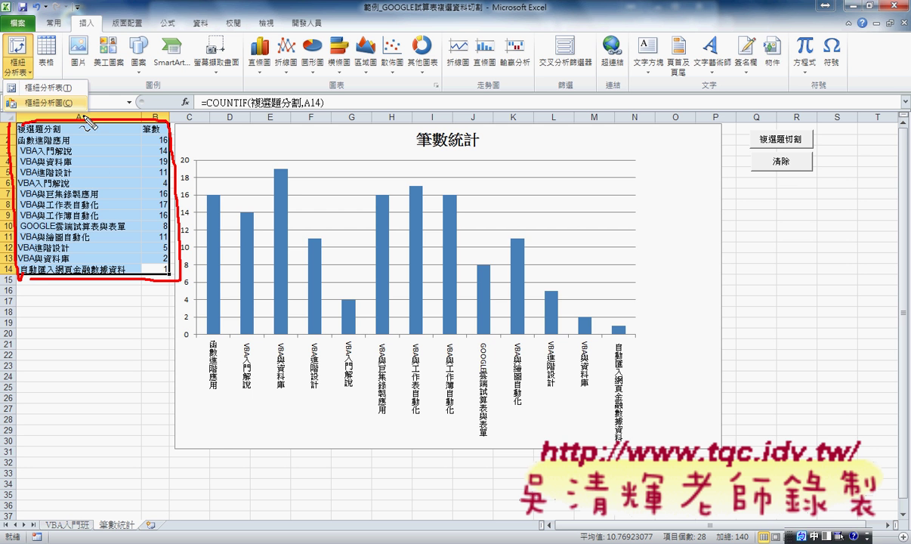
pyautogui.moveTo(57, 115); pyautogui.dragTo(78, 104)
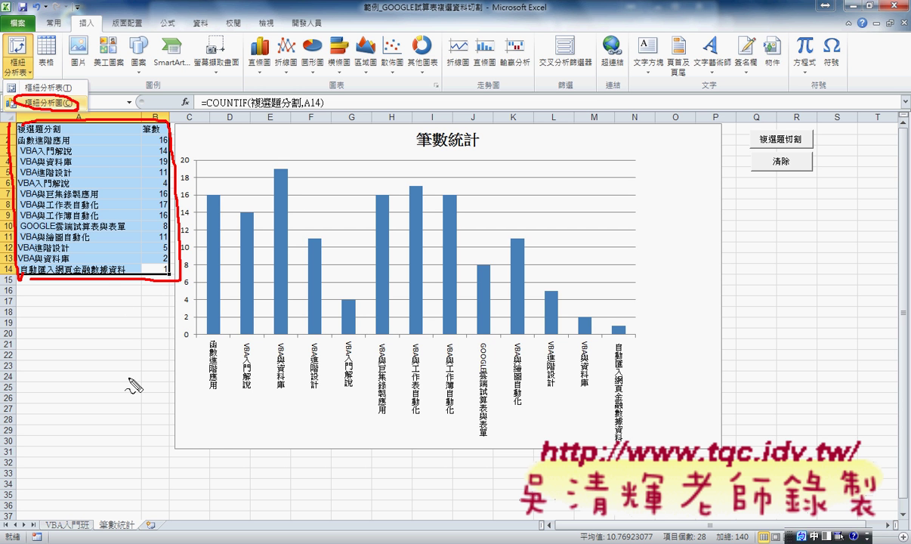
pyautogui.moveTo(132, 381)
pyautogui.mouseDown()
pyautogui.moveTo(130, 303)
pyautogui.moveTo(143, 294)
pyautogui.mouseUp()
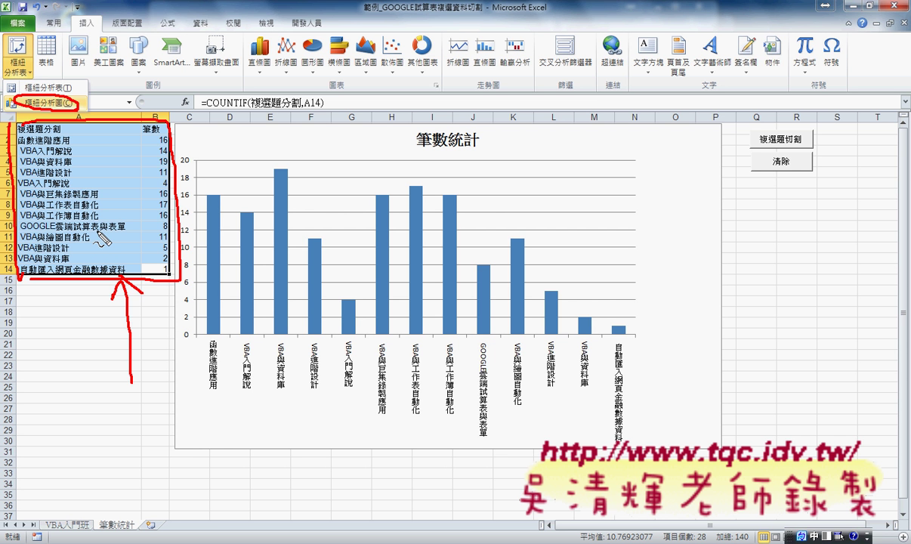
pyautogui.press('Escape')
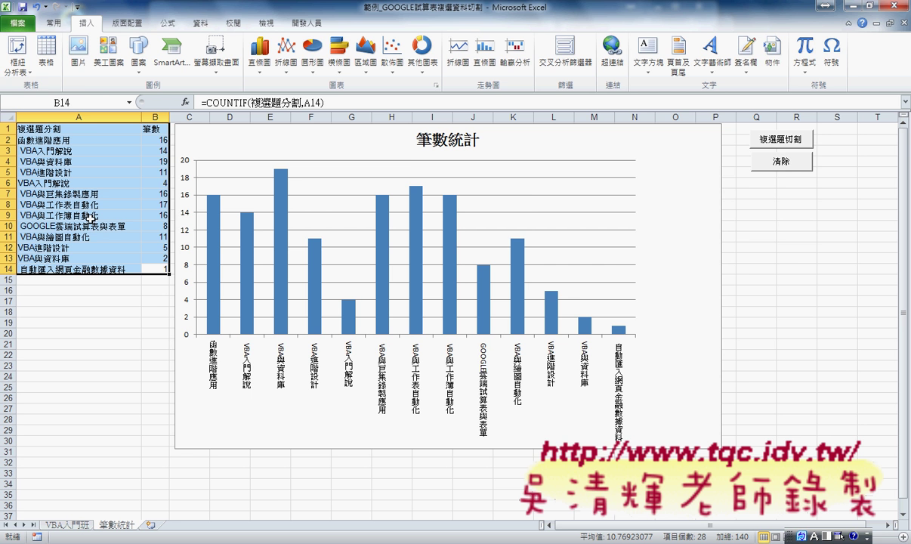
# Step: Create a pivot chart on a new sheet with 複選題分割 as rows and 筆數 as values
pyautogui.click(17, 69)
pyautogui.click(43, 103)
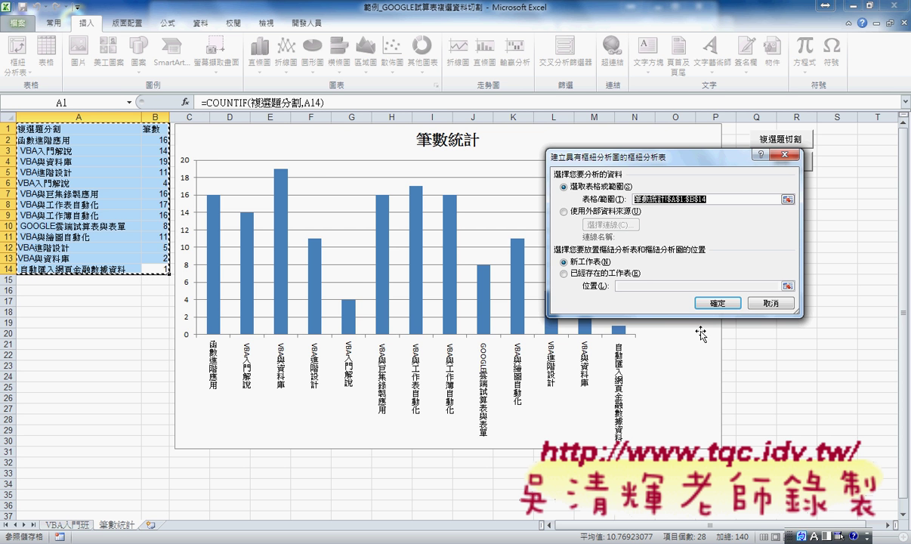
pyautogui.click(718, 302)
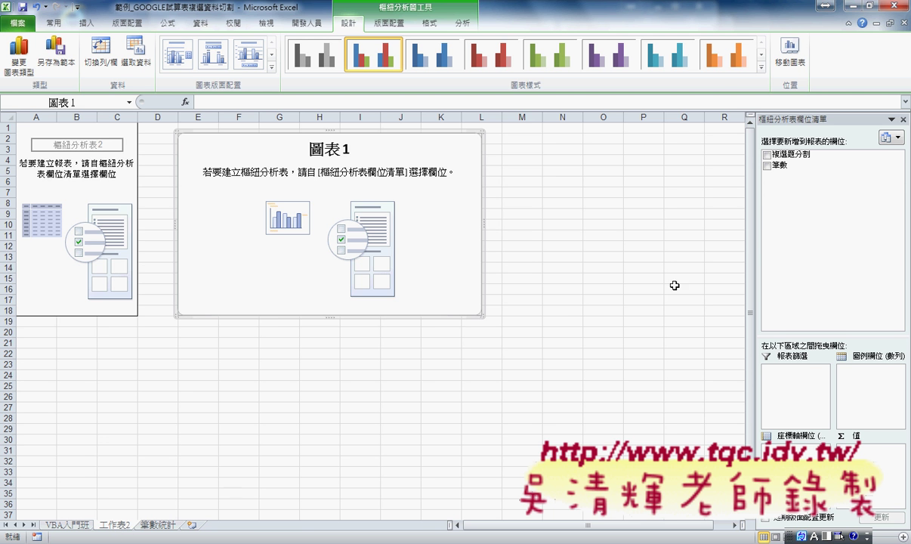
pyautogui.click(768, 154)
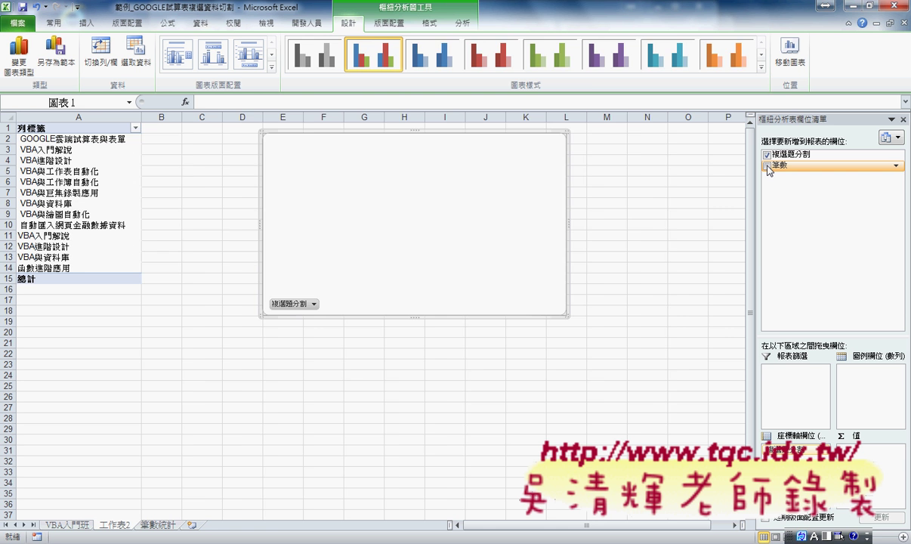
pyautogui.click(768, 165)
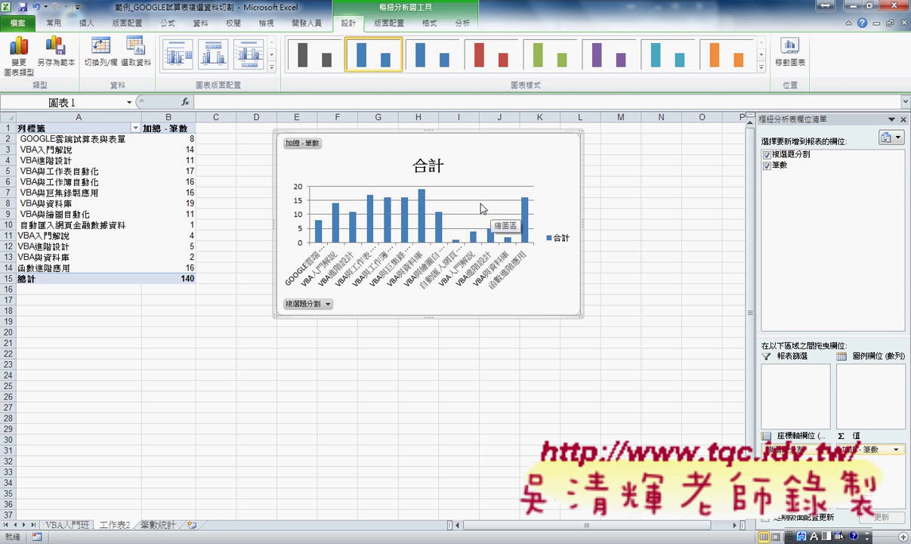
# Step: Move and enlarge the pivot chart, and place the 工作表2 sheet after 筆數統計
pyautogui.moveTo(352, 132); pyautogui.dragTo(275, 126)
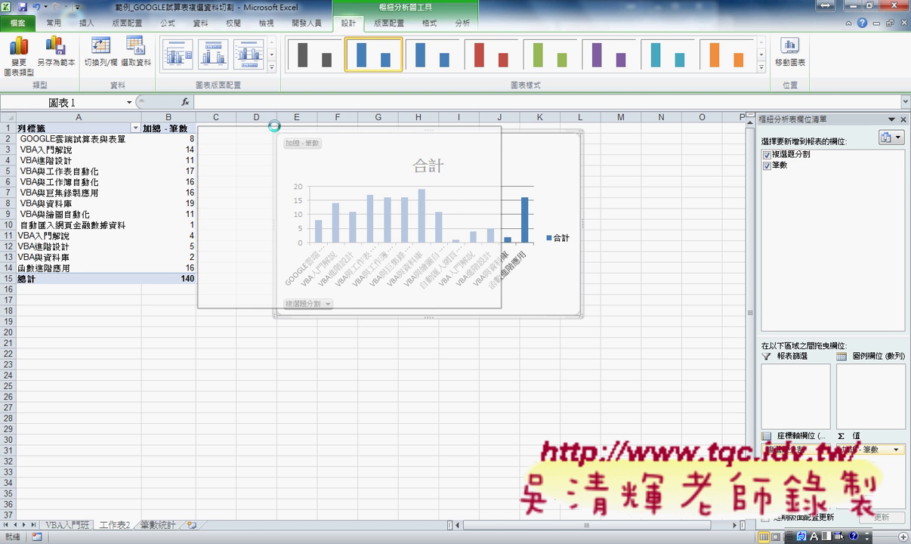
pyautogui.moveTo(501, 308); pyautogui.dragTo(716, 489)
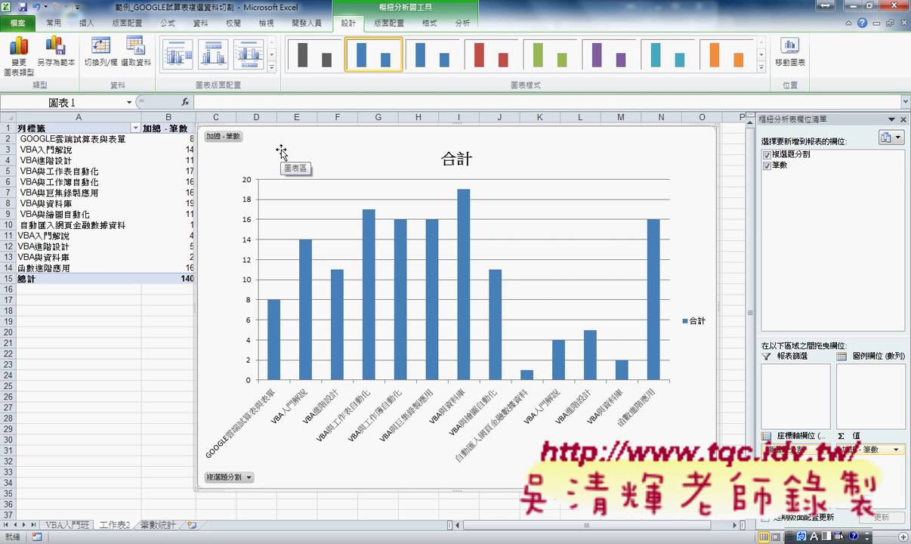
pyautogui.click(83, 171)
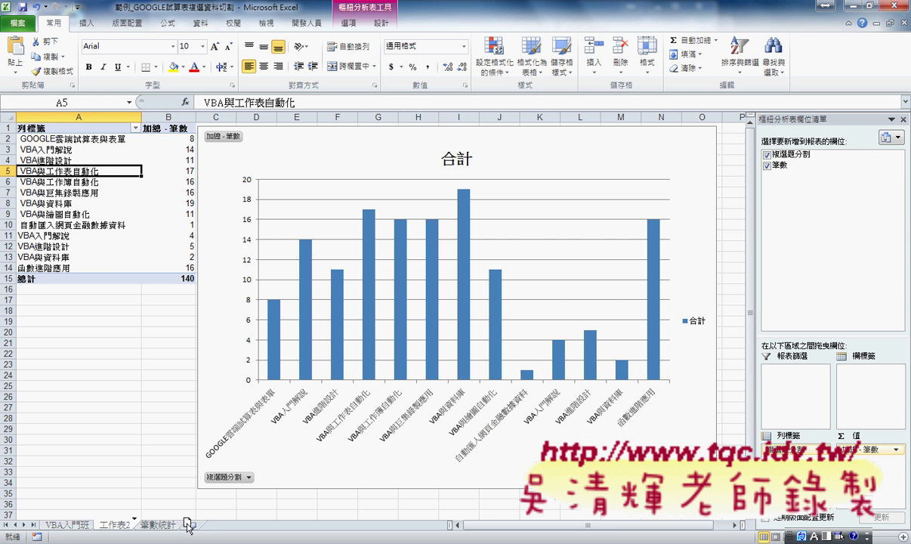
pyautogui.moveTo(186, 520); pyautogui.dragTo(192, 523)
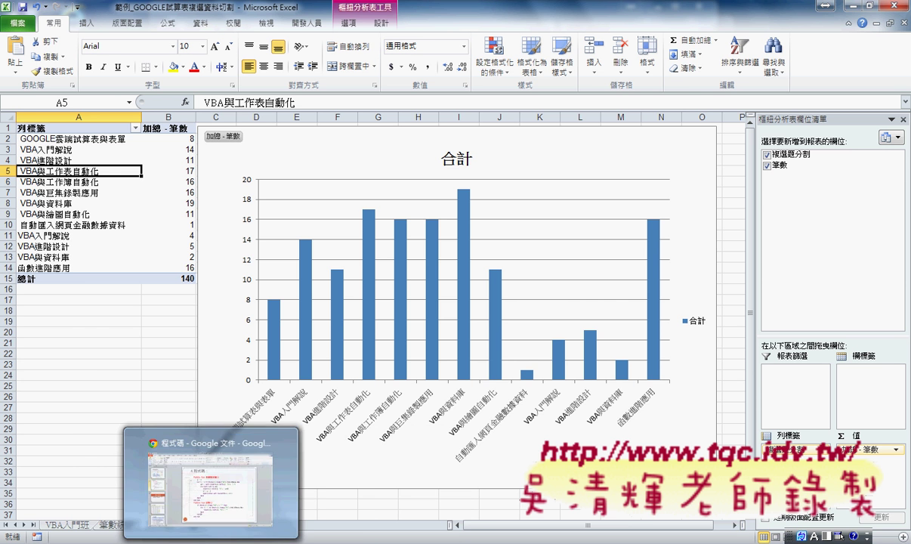
pyautogui.click(142, 529)
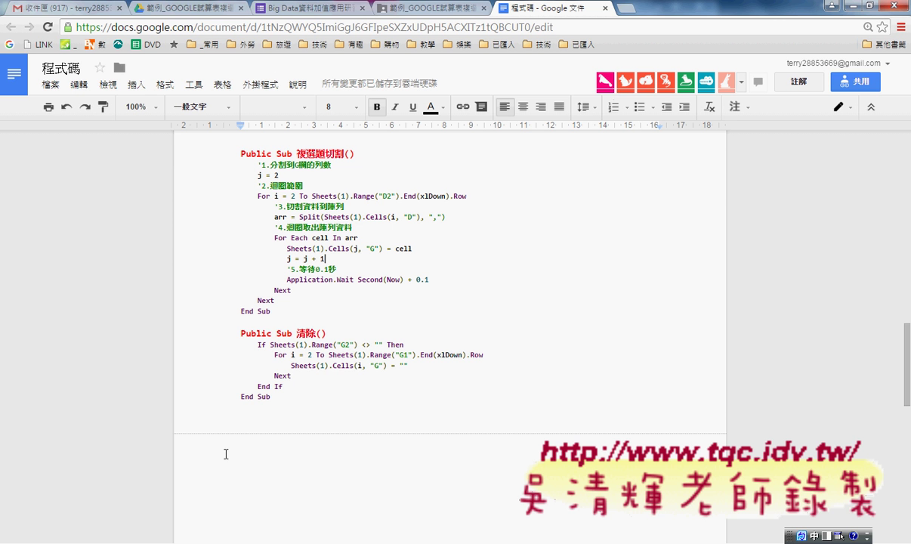
# Step: Select the 清除 Sub's code in the Google Docs document, then return to Excel's 工作表2
pyautogui.moveTo(270, 397); pyautogui.dragTo(239, 330)
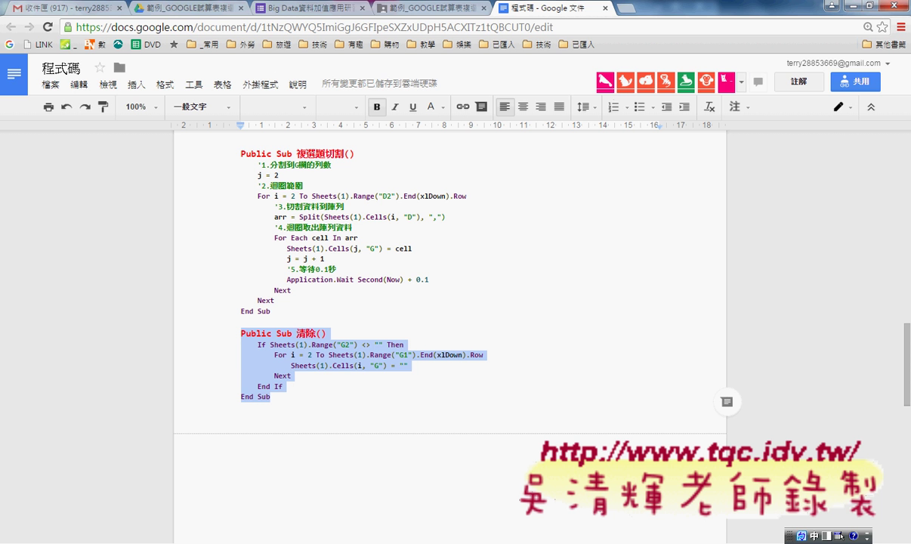
pyautogui.hotkey('alt', 'Tab')
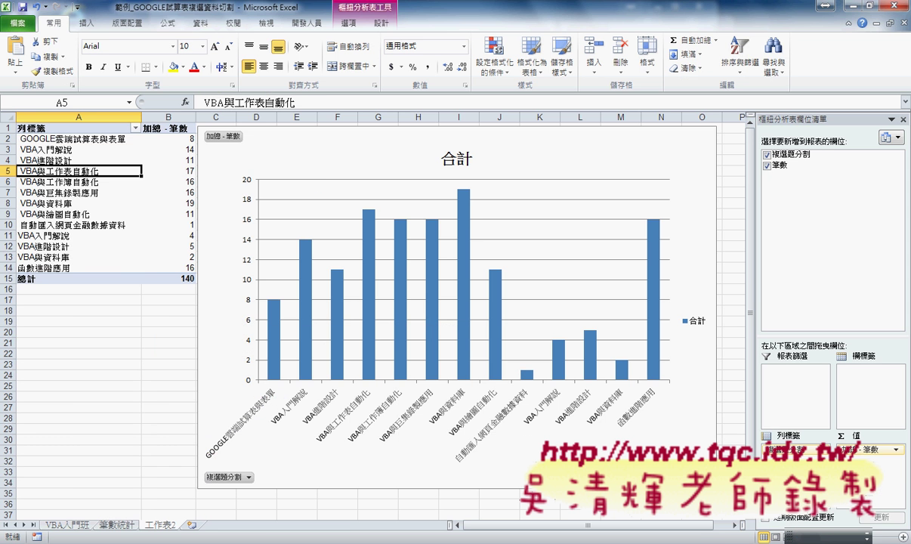
# Step: Switch to the Big Data PowerPoint deck and advance from slide 51 to slide 63, 黑名單篩選
pyautogui.hotkey('alt', 'Tab')
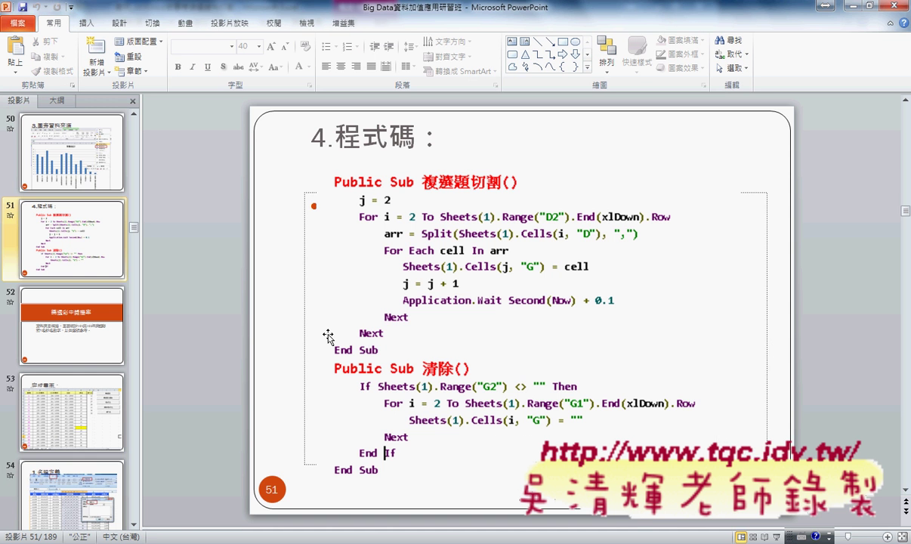
pyautogui.scroll(-1, 329, 338)
pyautogui.scroll(-2, 328, 338)
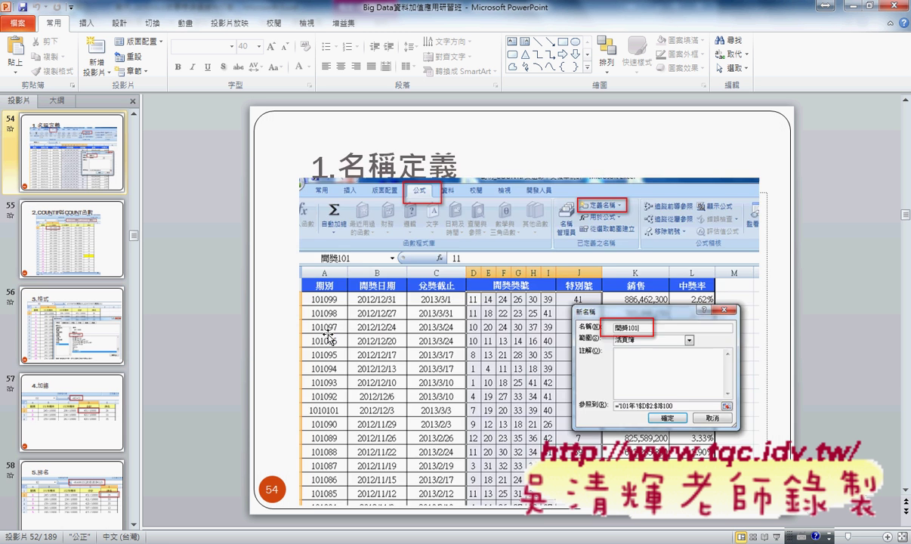
pyautogui.scroll(-1, 329, 338)
pyautogui.scroll(-3, 329, 337)
pyautogui.scroll(-1, 328, 337)
pyautogui.scroll(-1, 329, 338)
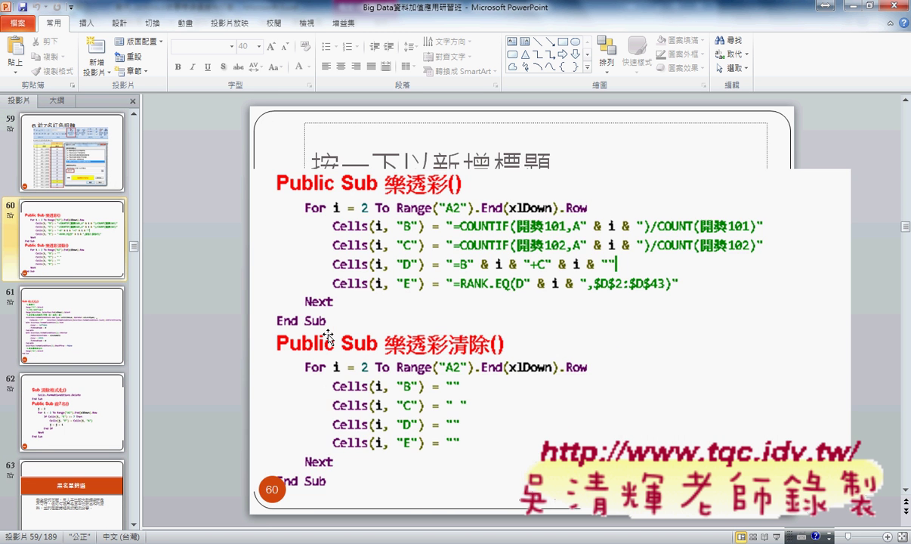
pyautogui.scroll(-1, 329, 338)
pyautogui.scroll(-1, 328, 338)
pyautogui.scroll(-1, 329, 338)
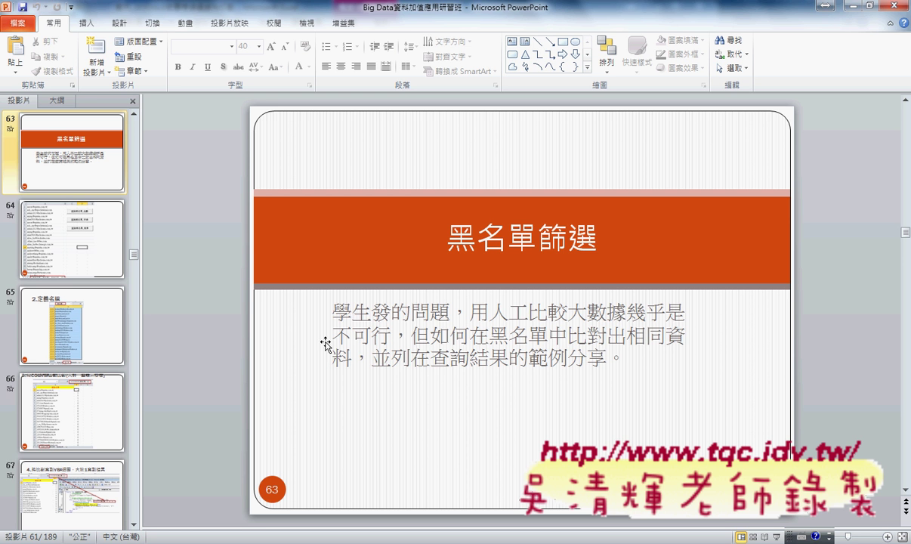